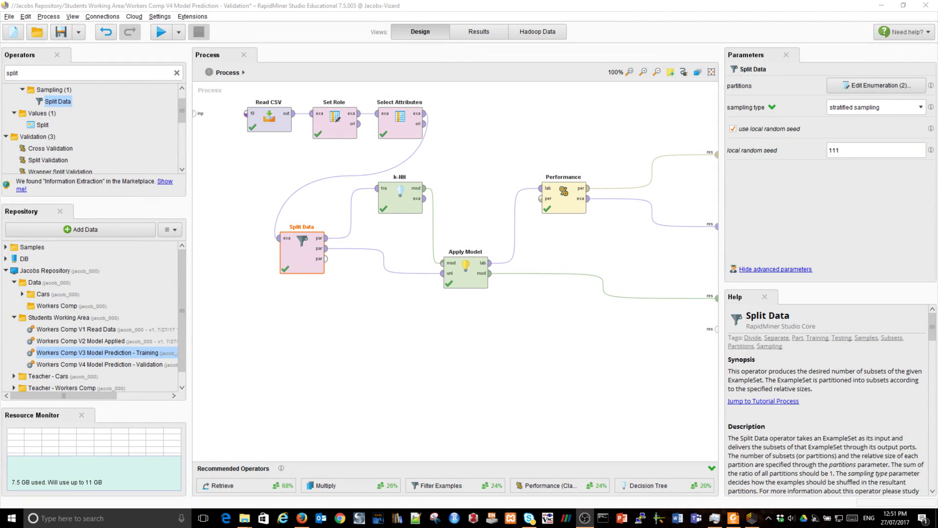
Step: Set the Split Data operator's local random seed to 2017 and save the process
key("alt+Tab")
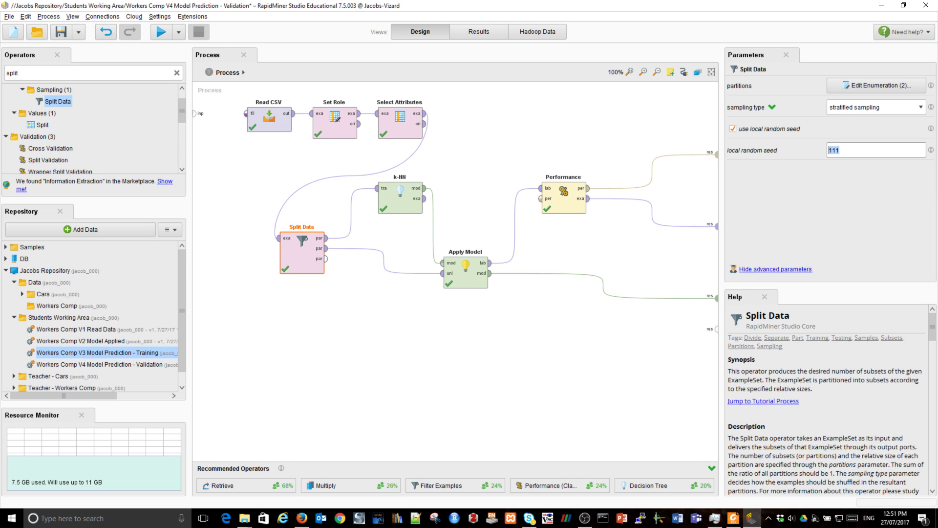
type("2017")
left_click(61, 32)
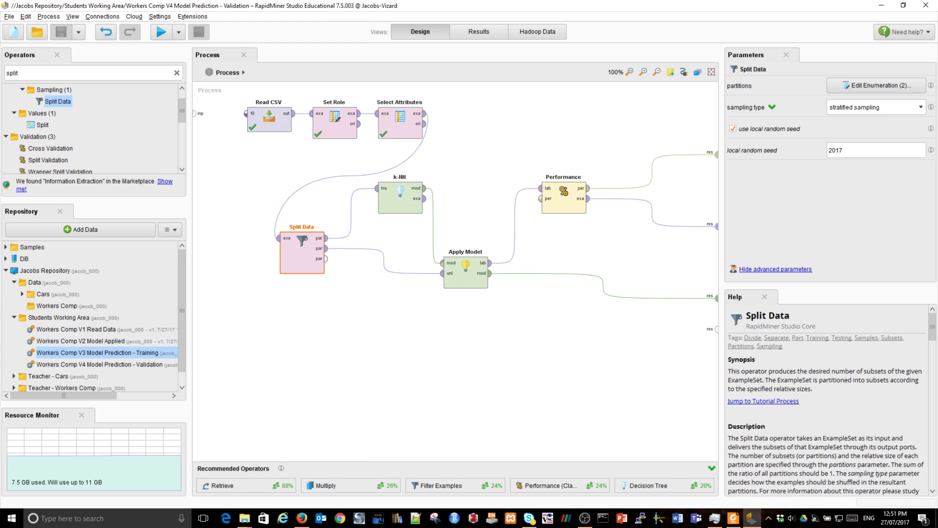
Step: Find the Cross Validation operator by searching for "cross" and add it to the process directly below Apply Model
double_click(13, 73)
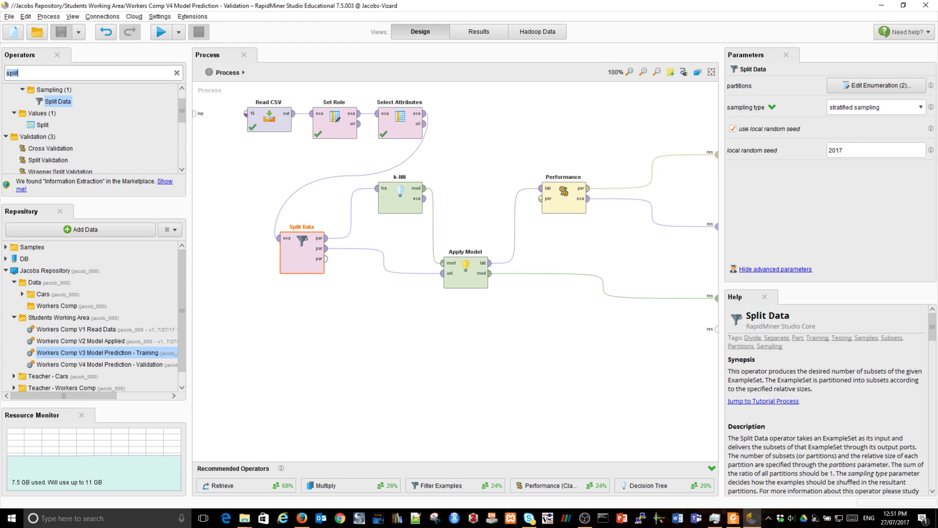
type("cross")
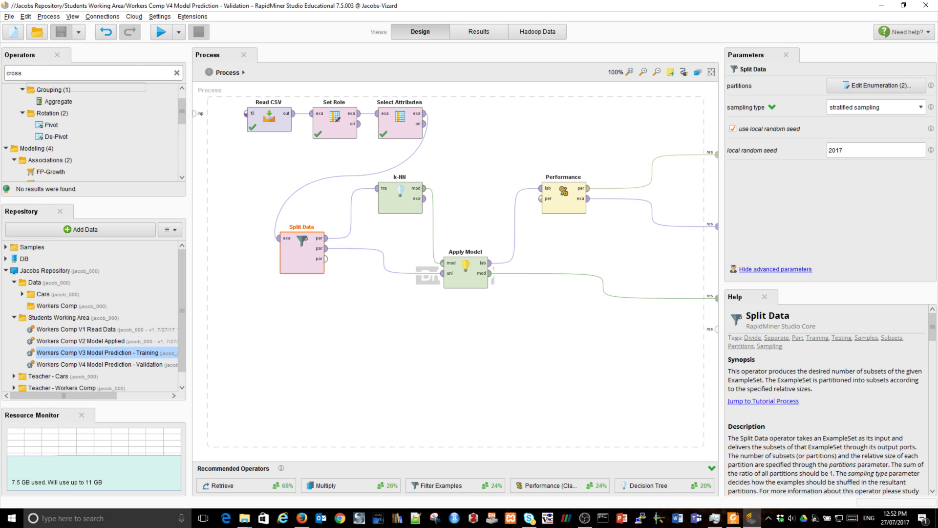
scroll(91, 132, "down", 1)
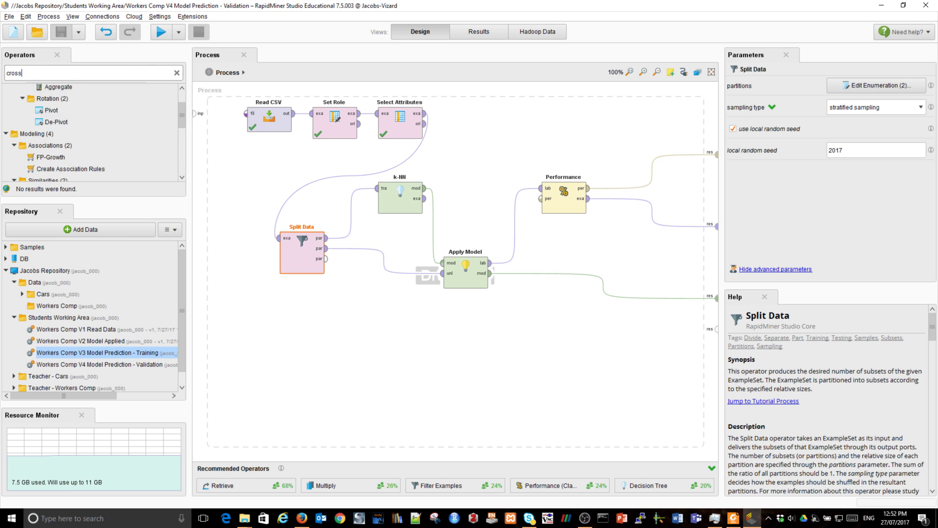
scroll(91, 132, "up", 3)
scroll(91, 132, "down", 6)
scroll(93, 132, "down", 3)
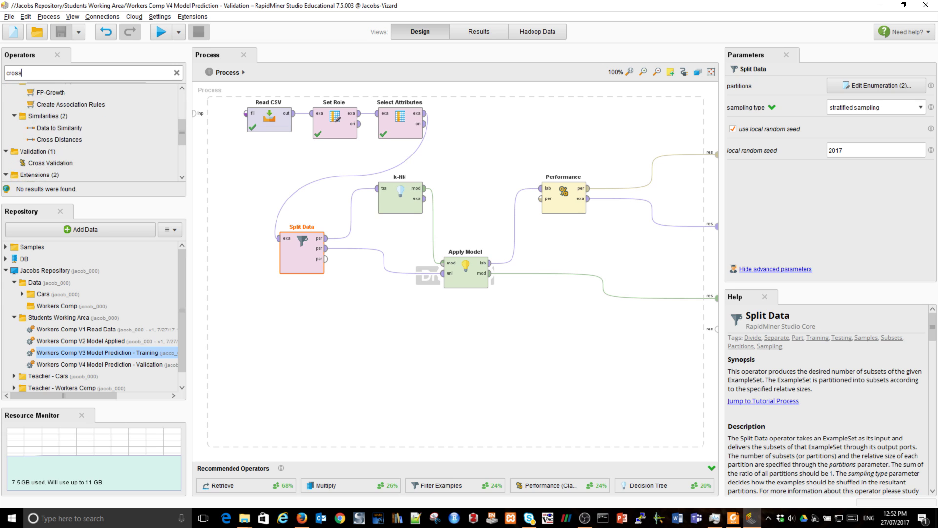
left_click(50, 134)
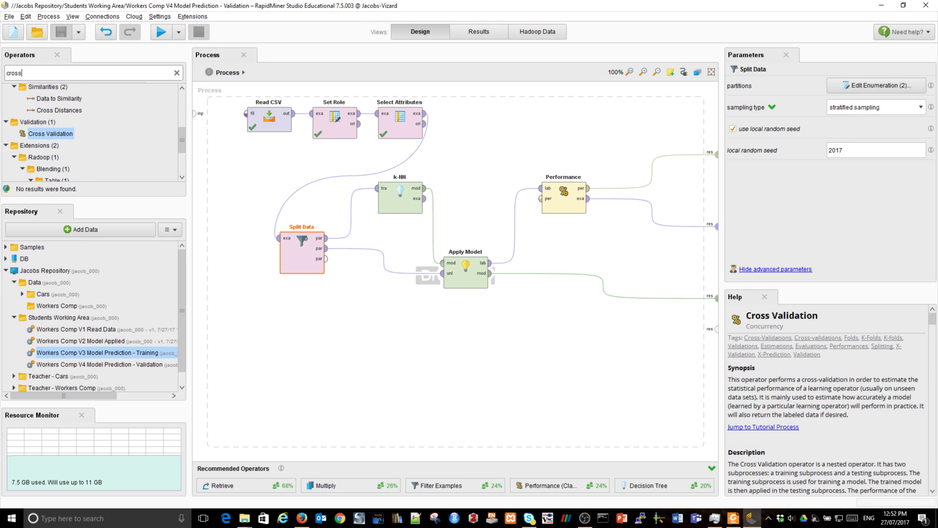
left_click_drag(454, 275, 499, 356)
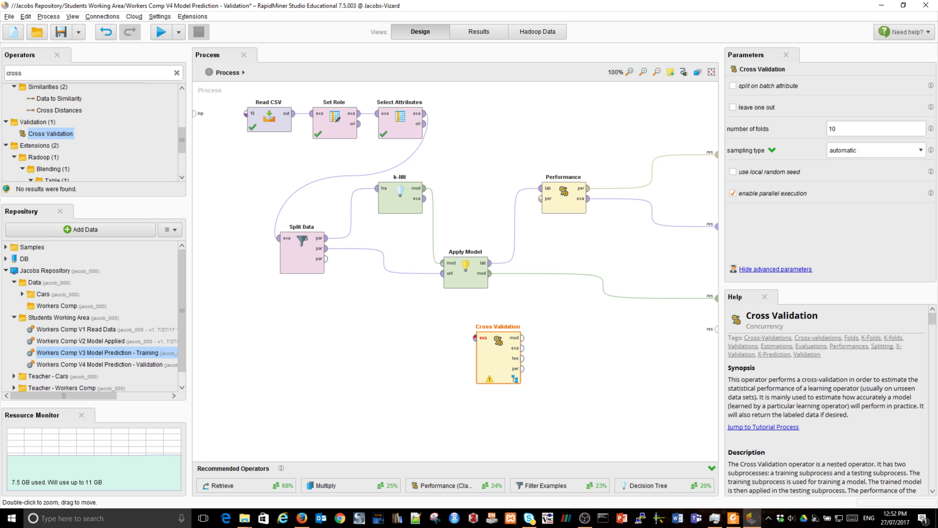
left_click_drag(498, 361, 465, 362)
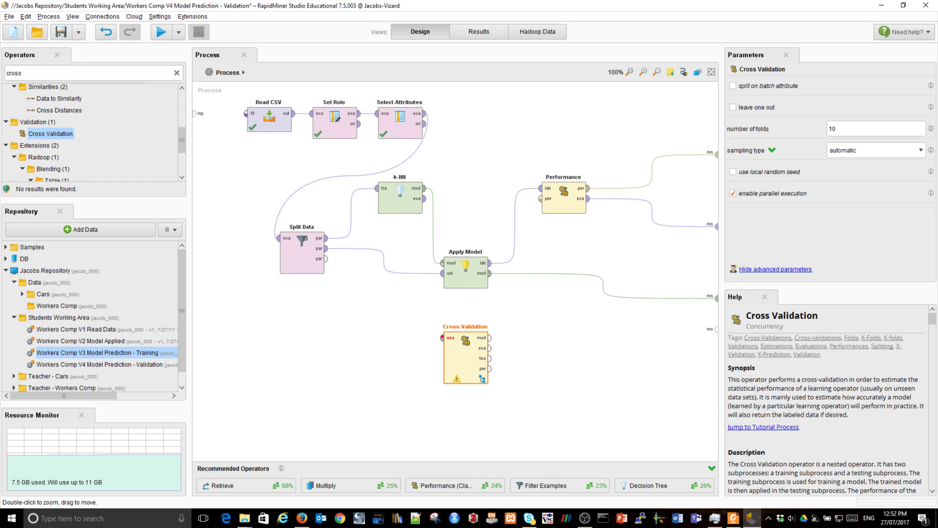
Step: Move Cross Validation beside Select Attributes in the main process and connect Select Attributes' example output to its example input
double_click(466, 358)
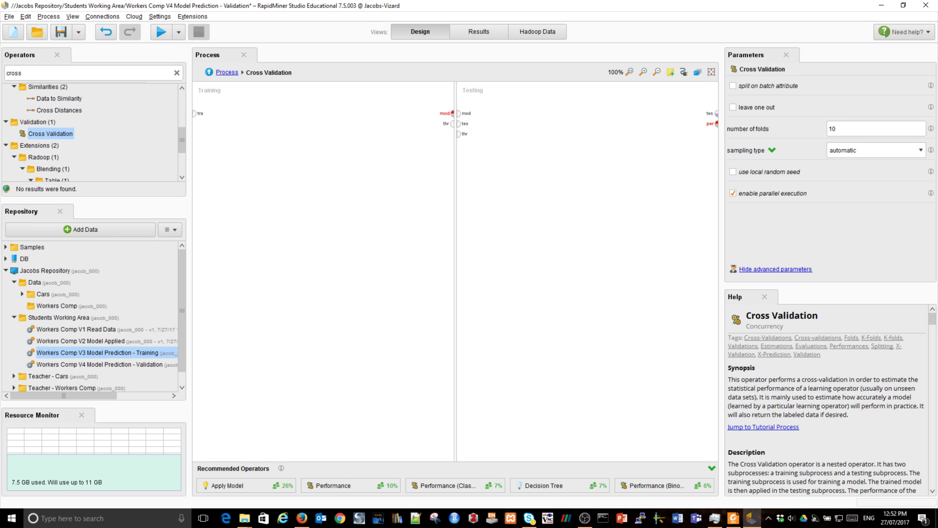
left_click(209, 72)
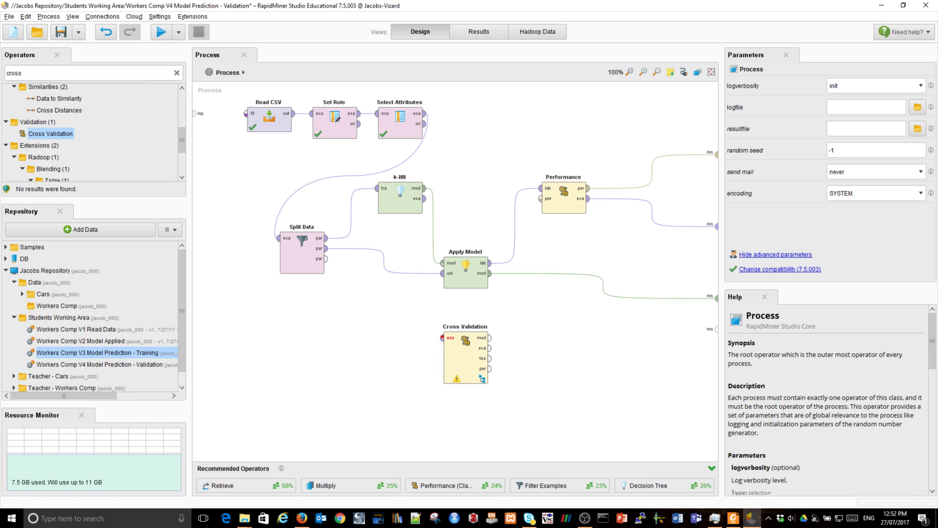
left_click_drag(466, 361, 466, 162)
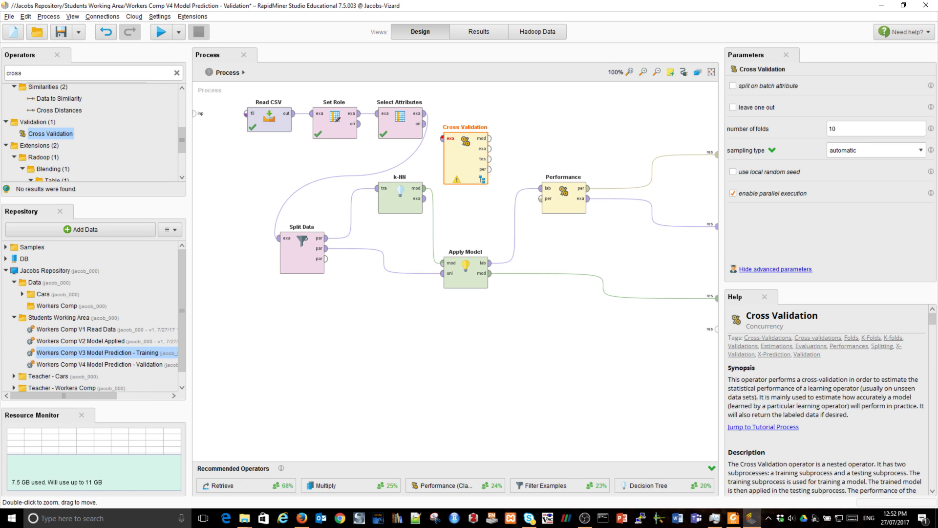
left_click_drag(424, 114, 442, 139)
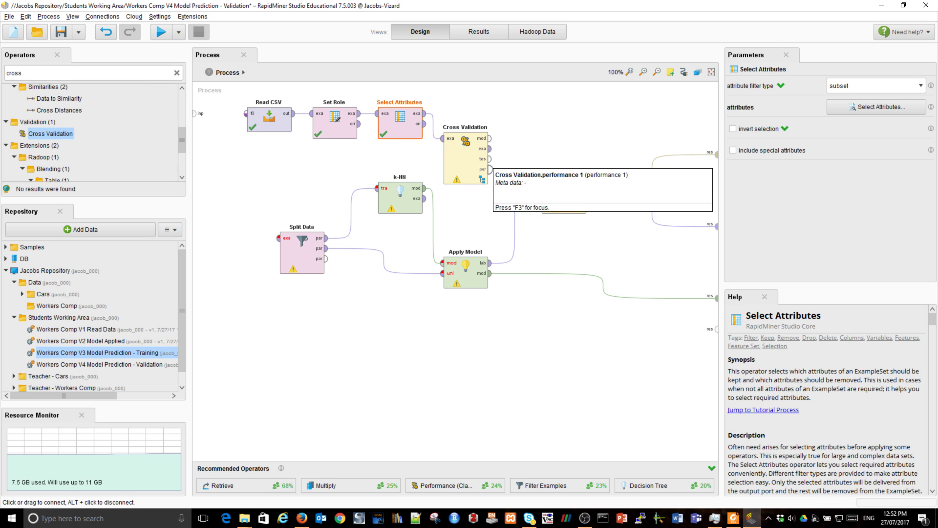
Step: Set Cross Validation's sampling type to stratified sampling, keeping 10 folds
left_click(484, 169)
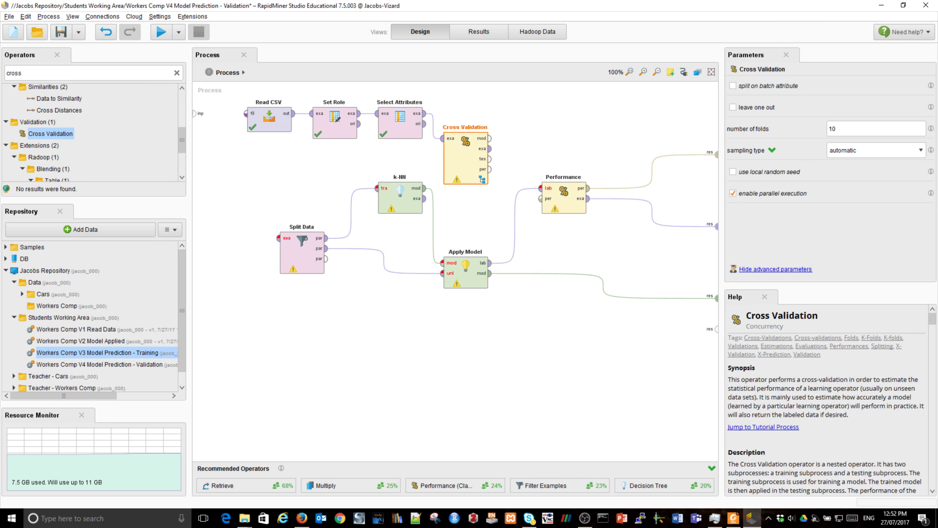
left_click(875, 150)
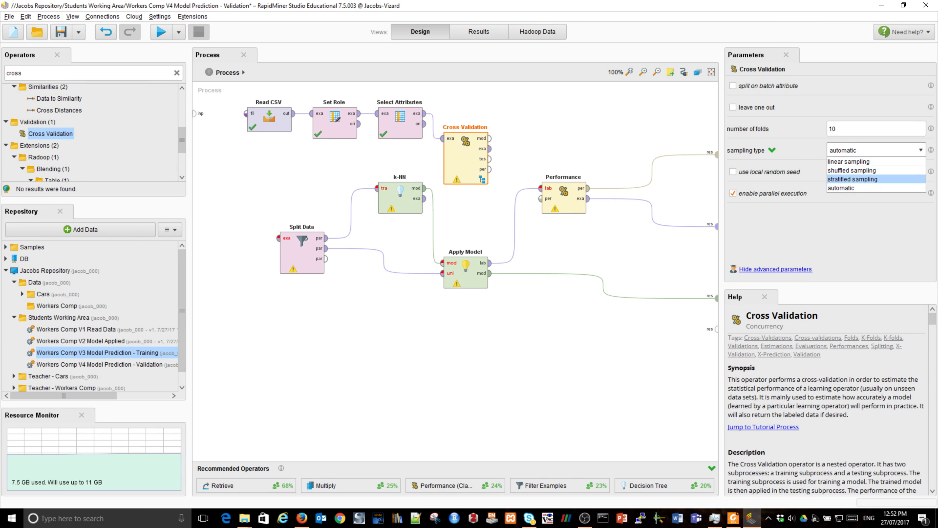
key("Return")
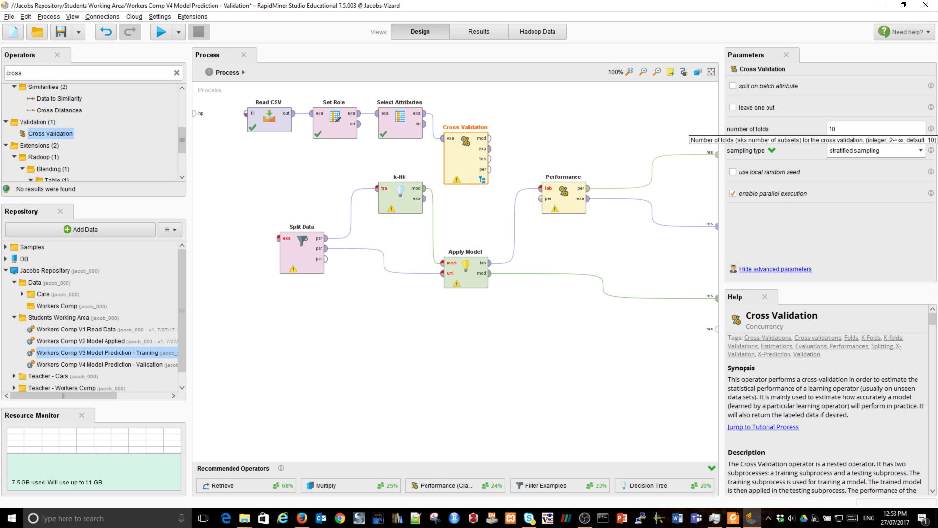
left_click(836, 129)
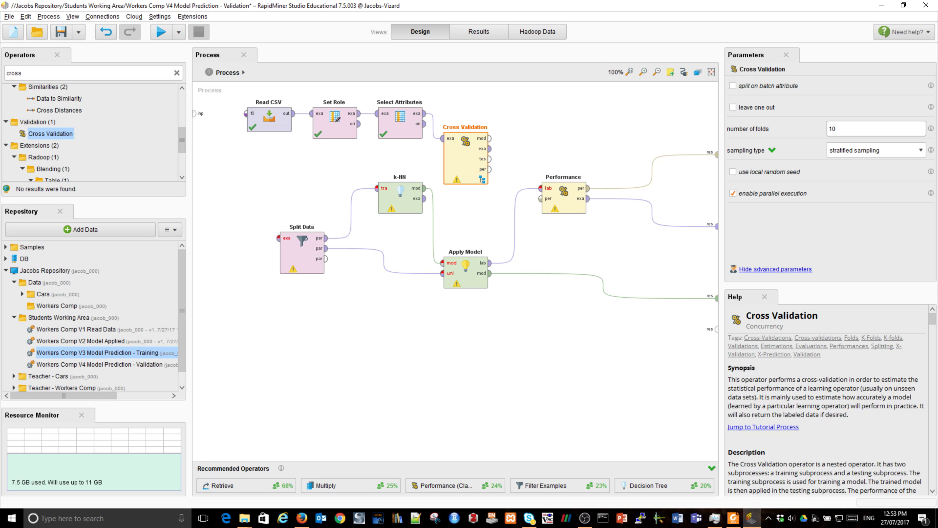
Step: Delete the Split Data operator and move k-NN from the main process into Cross Validation's Training subprocess
left_click(302, 256)
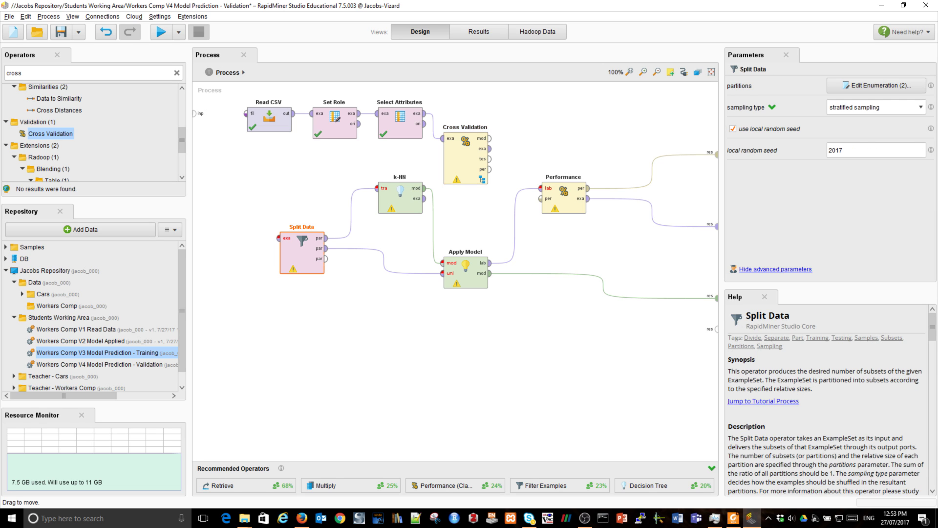
key("Delete")
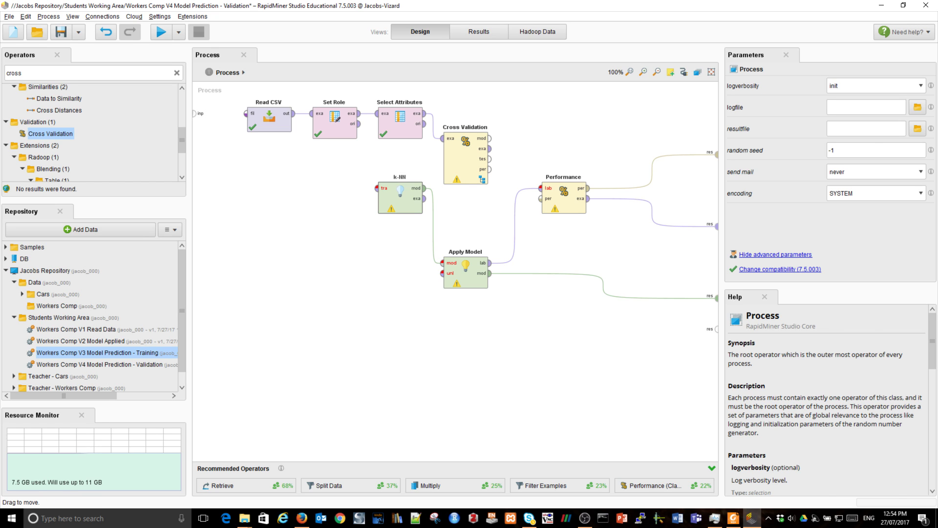
left_click(401, 199)
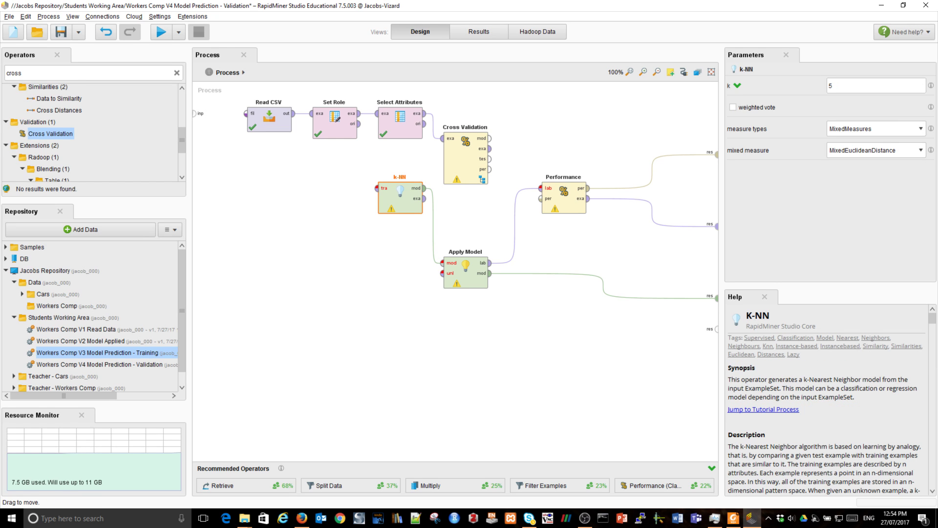
right_click(404, 206)
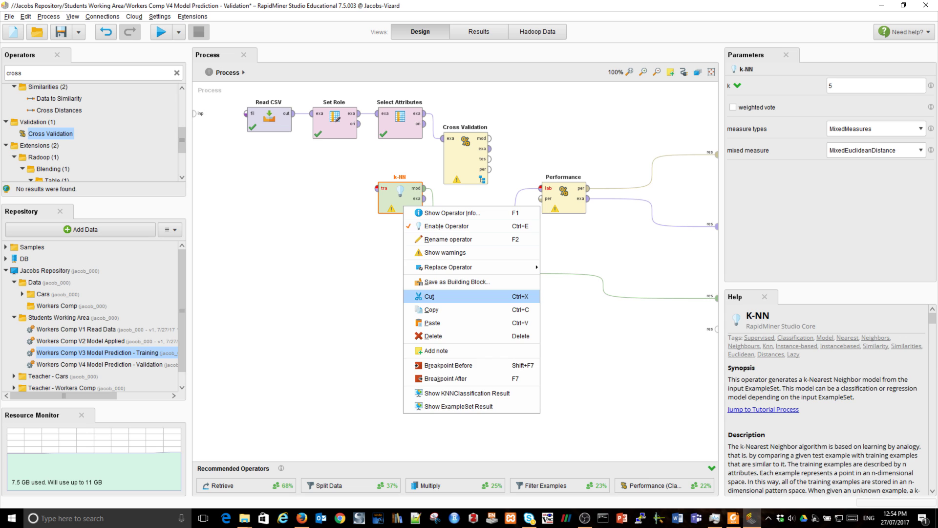
left_click(429, 296)
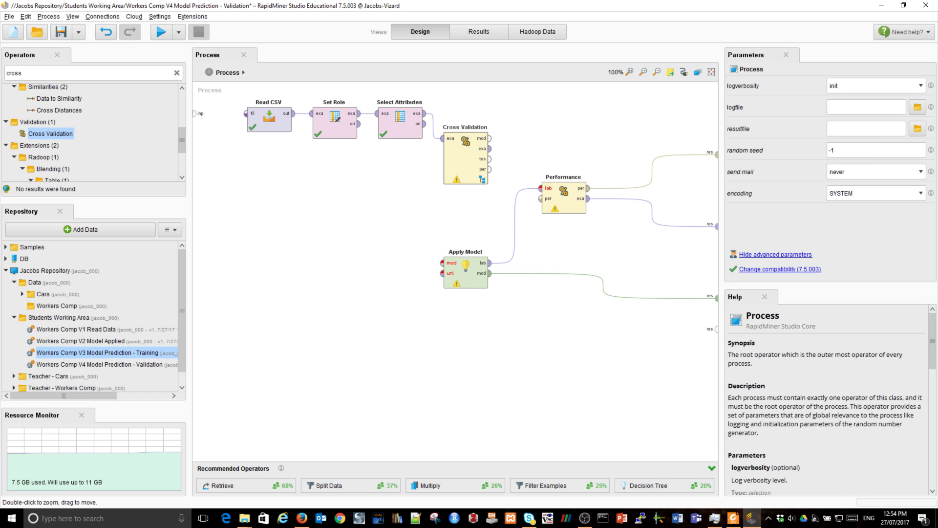
double_click(465, 156)
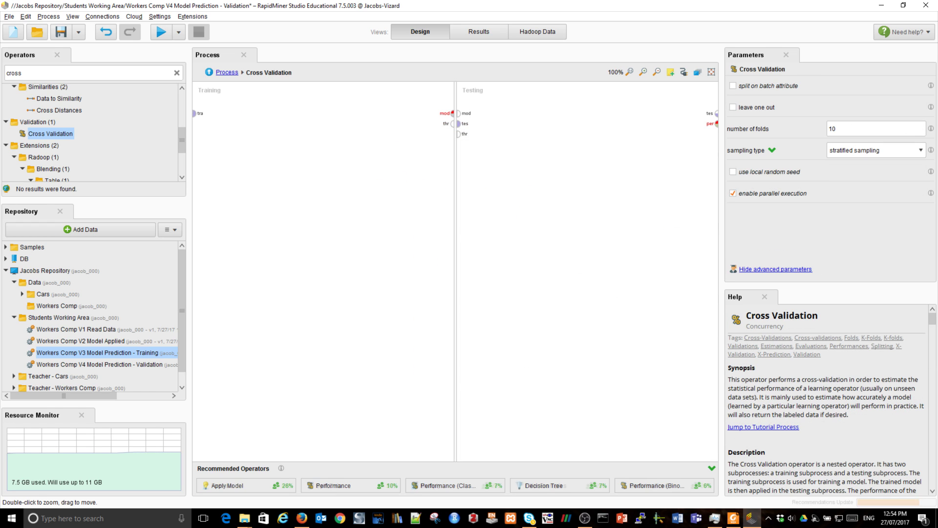
right_click(296, 146)
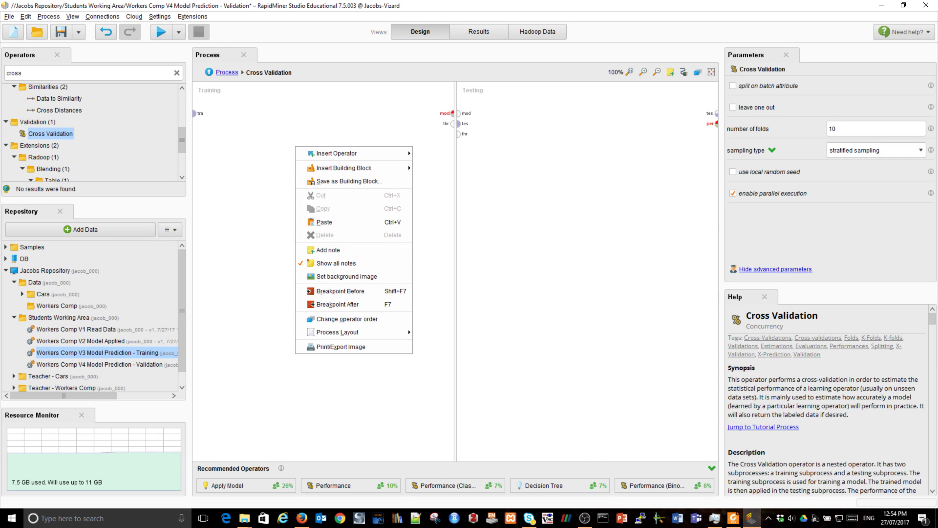
left_click(324, 222)
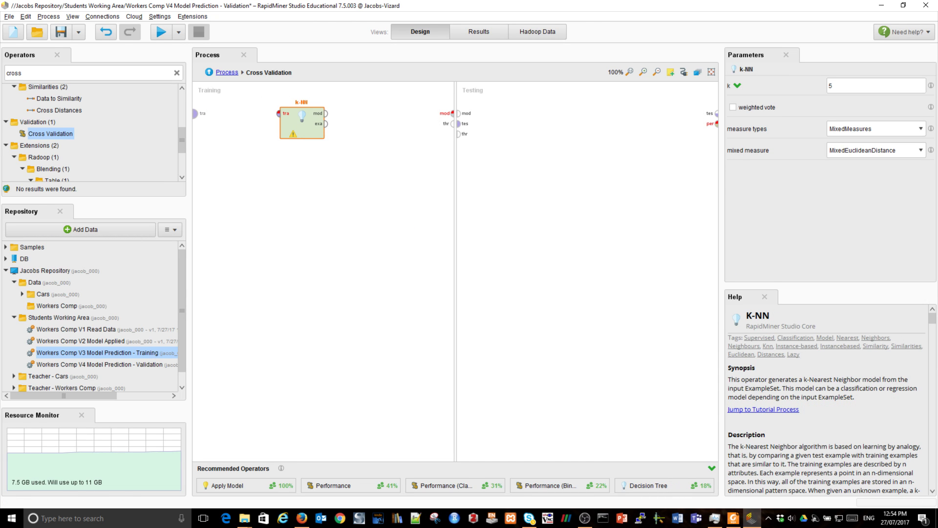
Step: Wire k-NN between the training input and the model output of the Training subprocess, and centre it there
left_click_drag(194, 114, 452, 114)
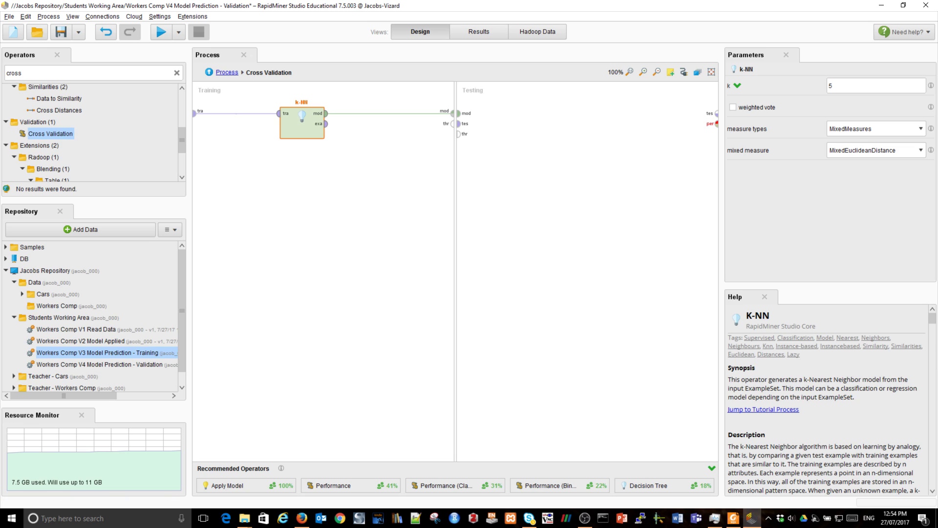
left_click_drag(303, 128, 336, 128)
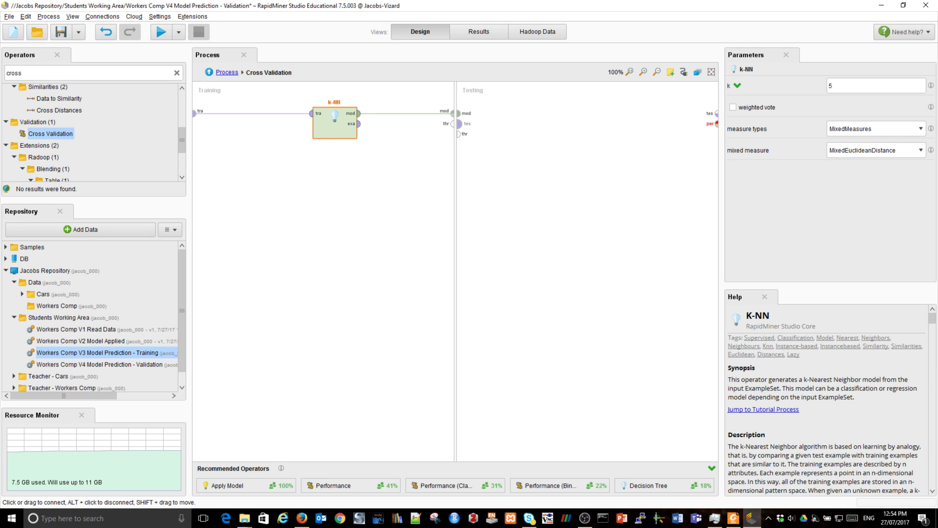
mouse_move(460, 124)
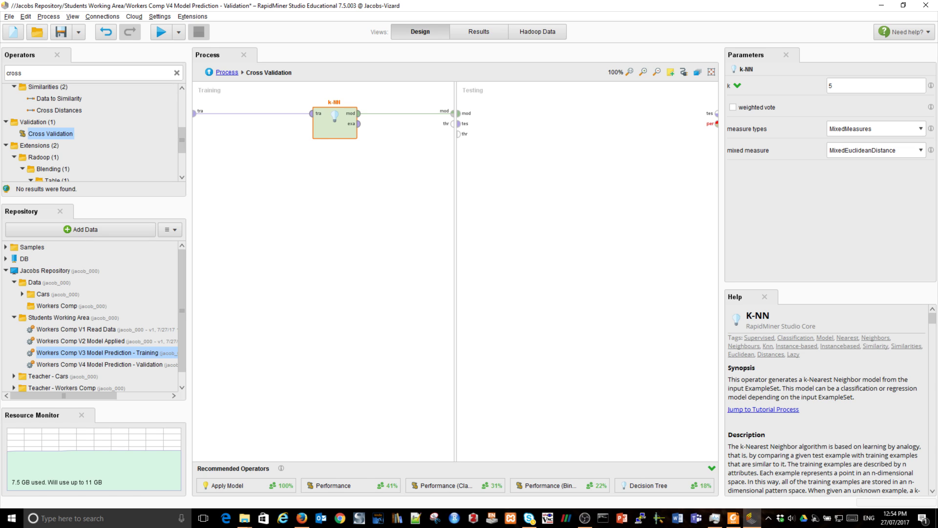
mouse_move(195, 114)
Step: Move the Apply Model and Performance operators together from the main process into Cross Validation's Testing subprocess
left_click(209, 72)
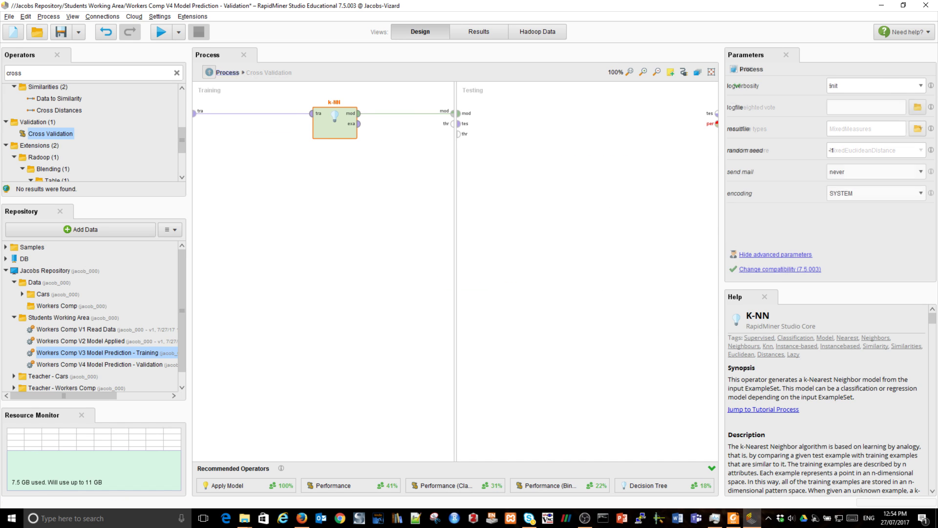
left_click(466, 273)
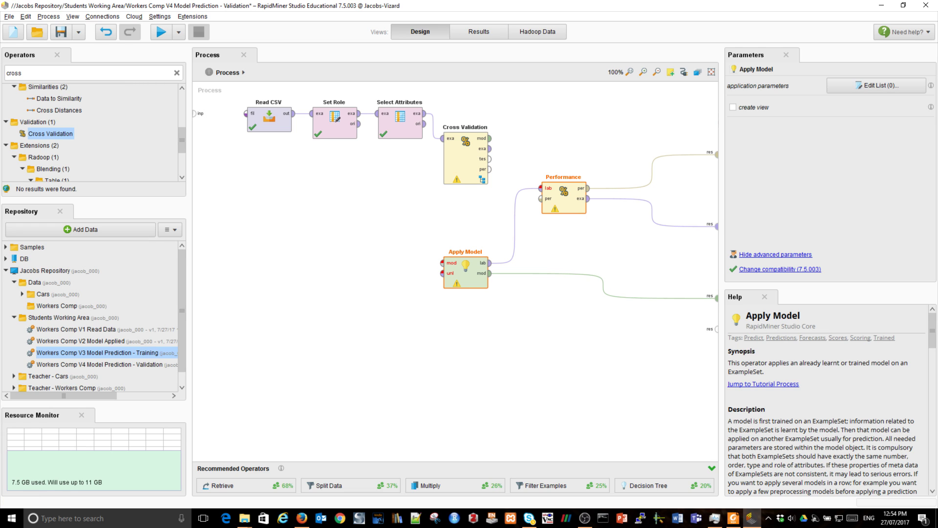
right_click(474, 280)
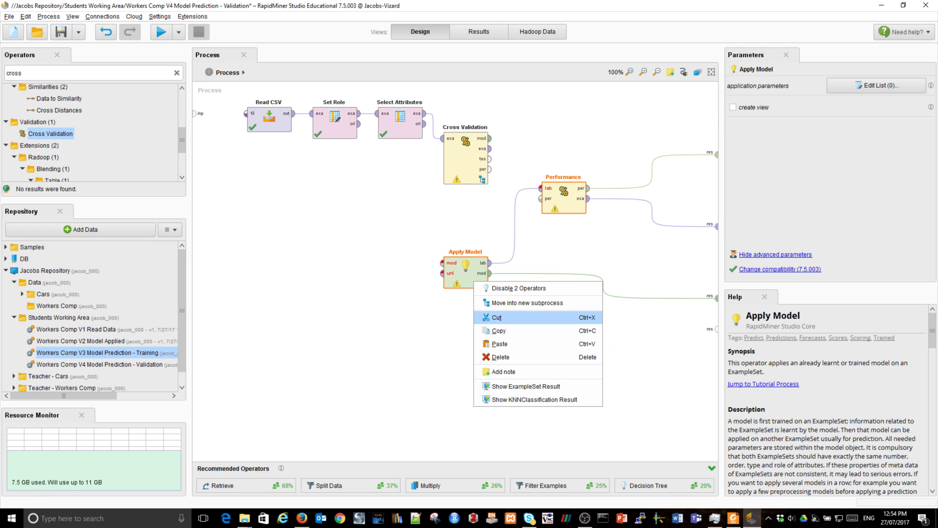
left_click(497, 317)
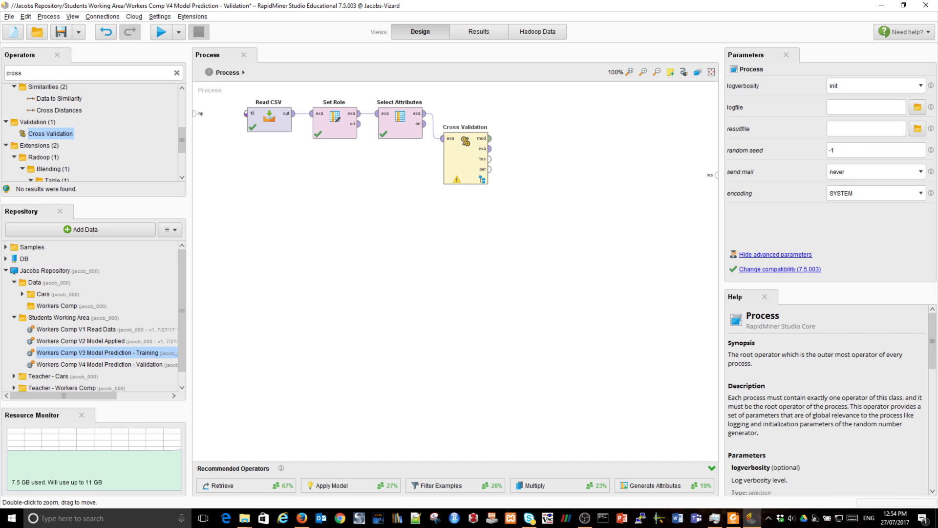
left_click(465, 156)
double_click(465, 156)
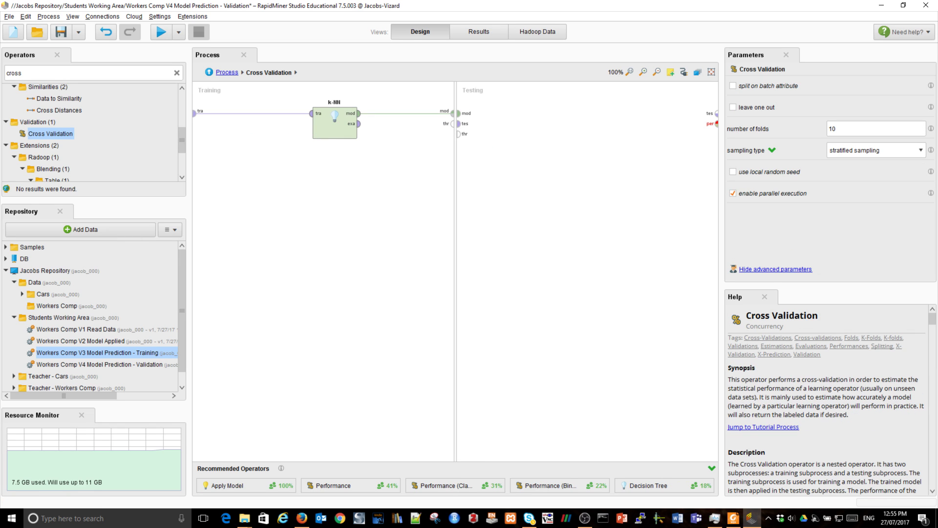
right_click(545, 178)
left_click(557, 253)
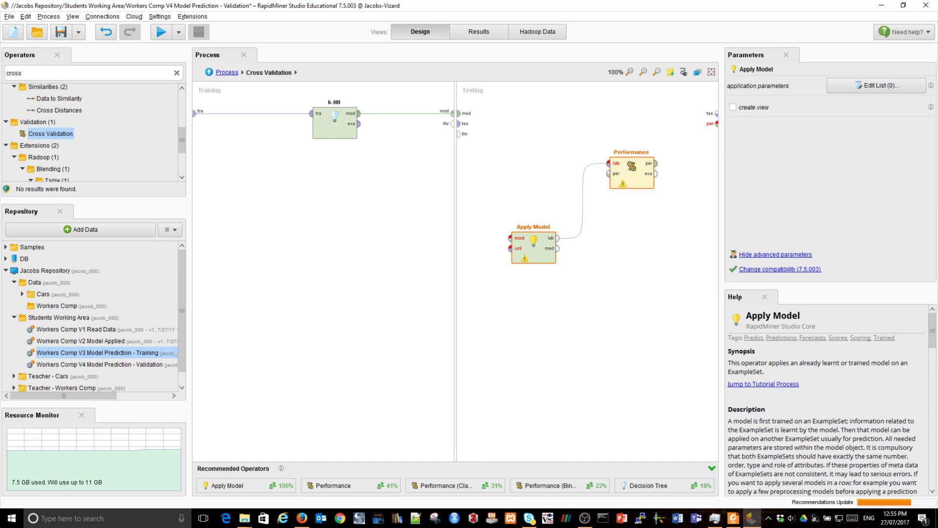
Step: Align Apply Model and Performance in one row level with k-NN at the top of the Testing subprocess
left_click(549, 289)
left_click_drag(537, 254, 537, 129)
left_click(633, 177)
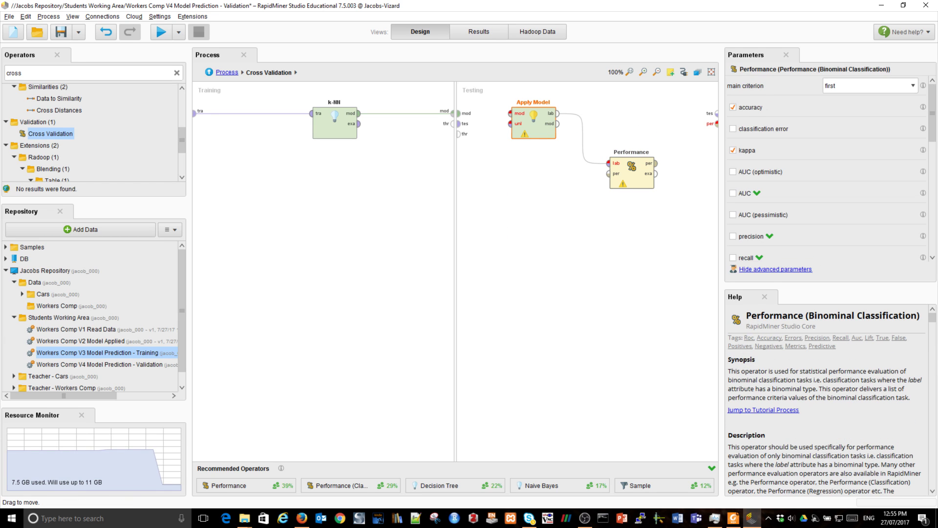
left_click_drag(631, 173, 631, 123)
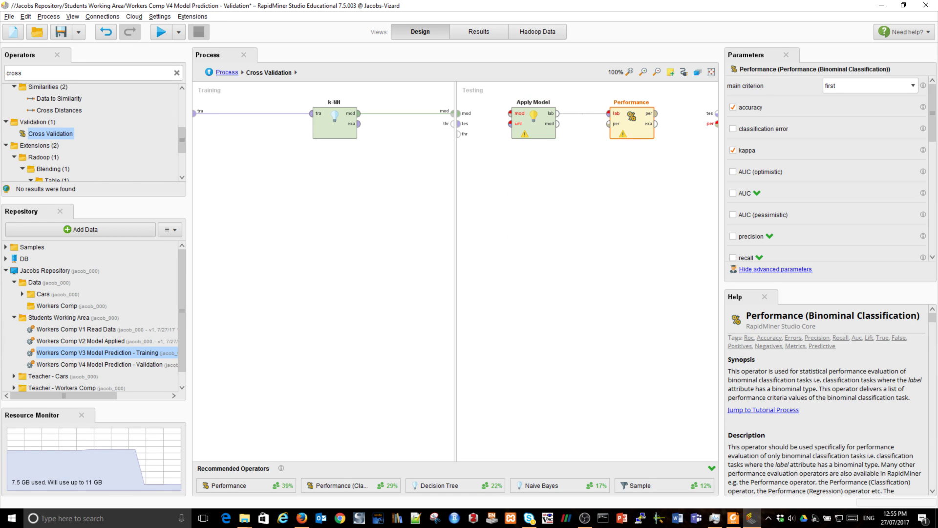
Step: Wire the Testing subprocess's model and test set inputs into Apply Model, and Performance's per output to the subprocess's performance port
left_click(458, 114)
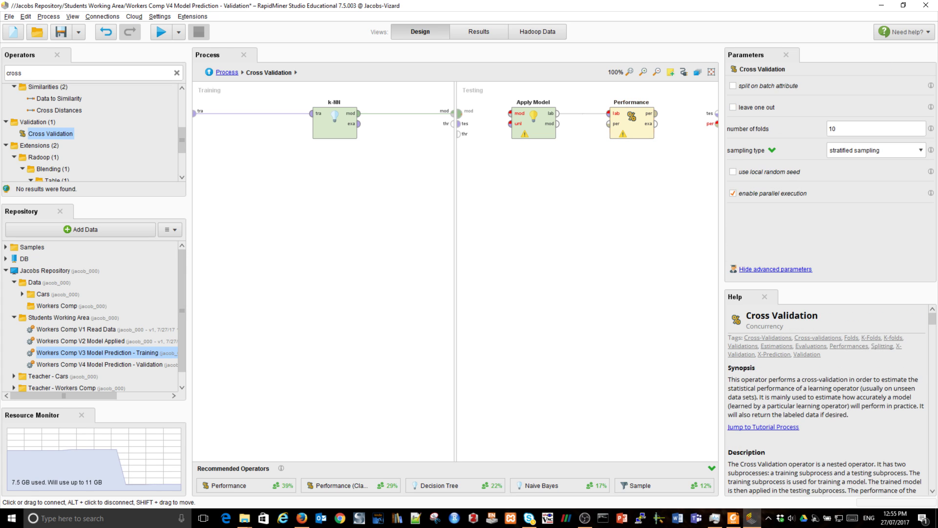
left_click(511, 112)
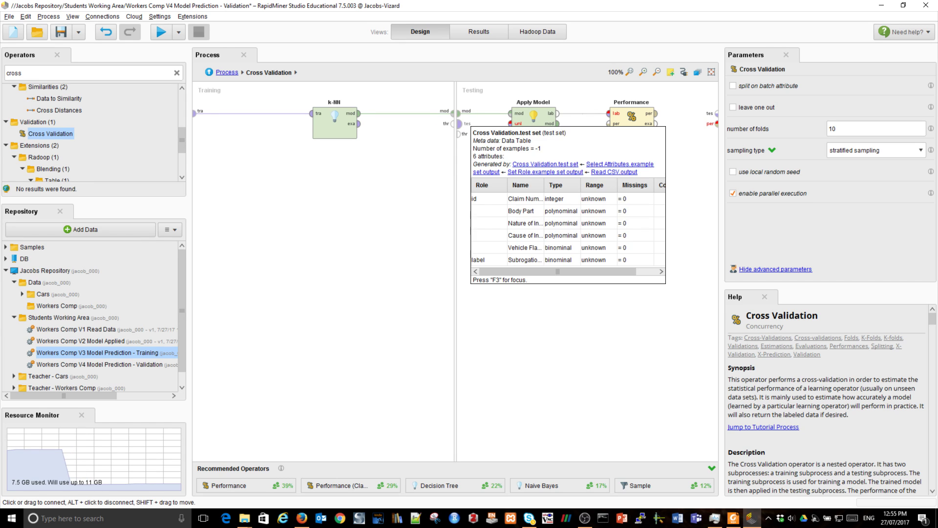
left_click_drag(459, 124, 511, 124)
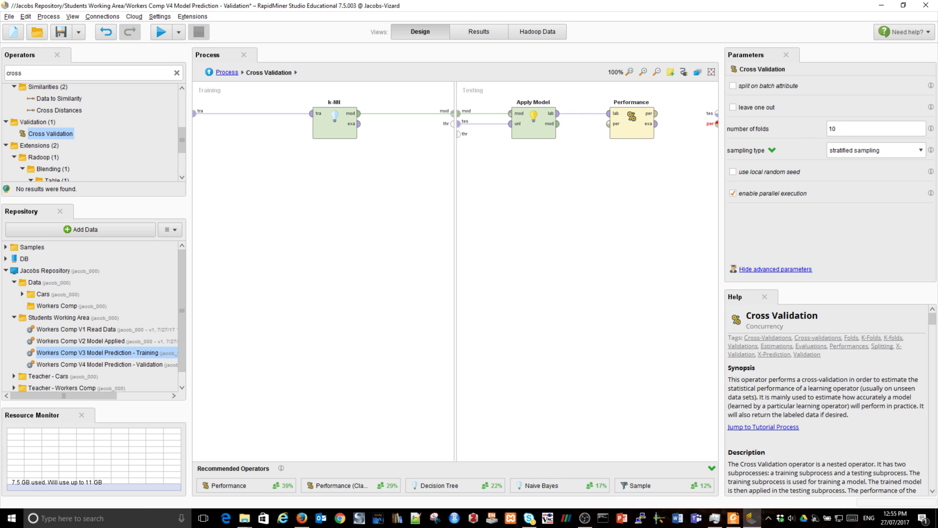
left_click(656, 113)
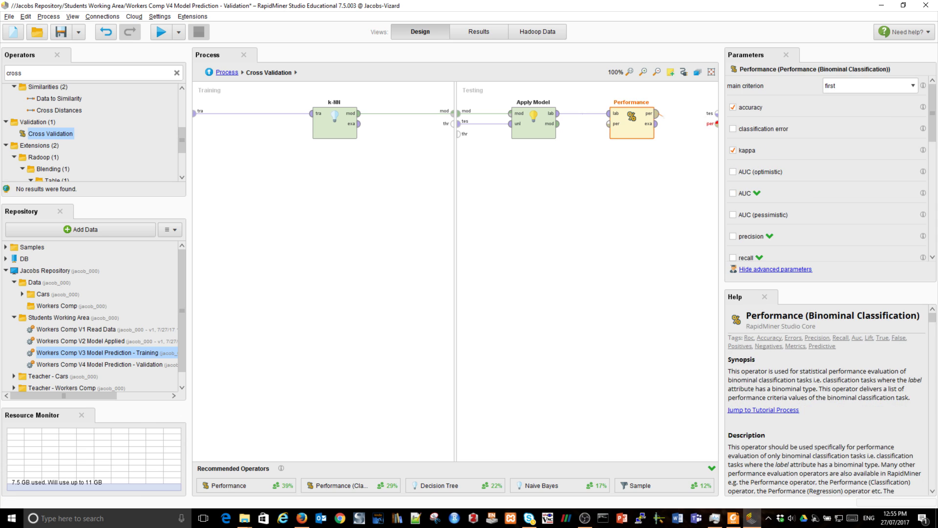
left_click_drag(667, 122, 715, 122)
Step: In the main process, line Cross Validation up with Select Attributes and connect its model output to the first result port
left_click(208, 72)
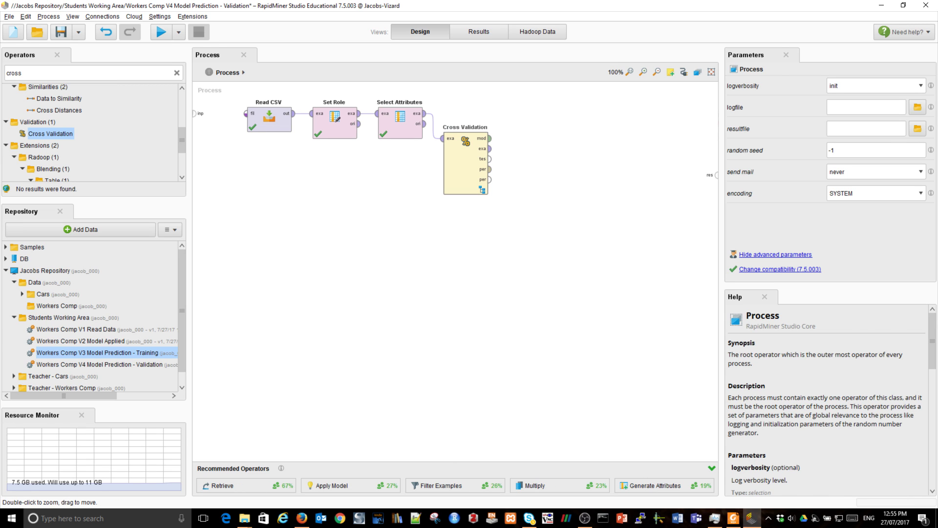
left_click_drag(465, 166, 466, 141)
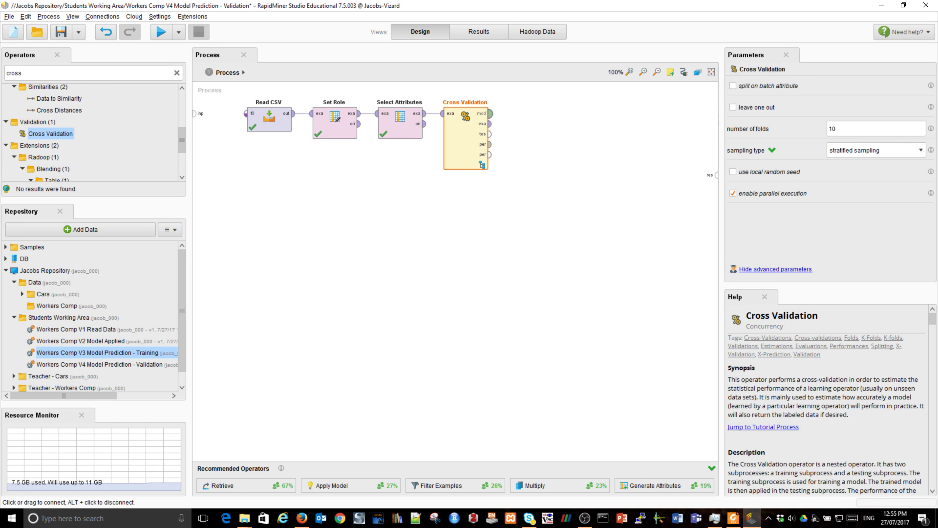
mouse_move(489, 113)
left_mouse_down()
mouse_move(630, 145)
mouse_move(694, 177)
mouse_move(717, 175)
mouse_move(716, 113)
left_mouse_up()
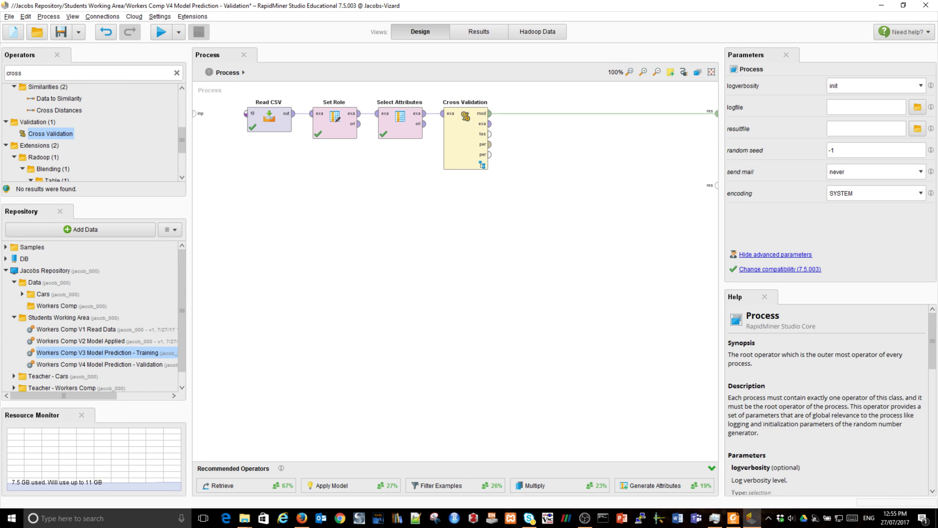
Step: Space Cross Validation away from Select Attributes, connect its test result and performance outputs to result ports, and straighten both wires
left_click_drag(487, 149, 520, 149)
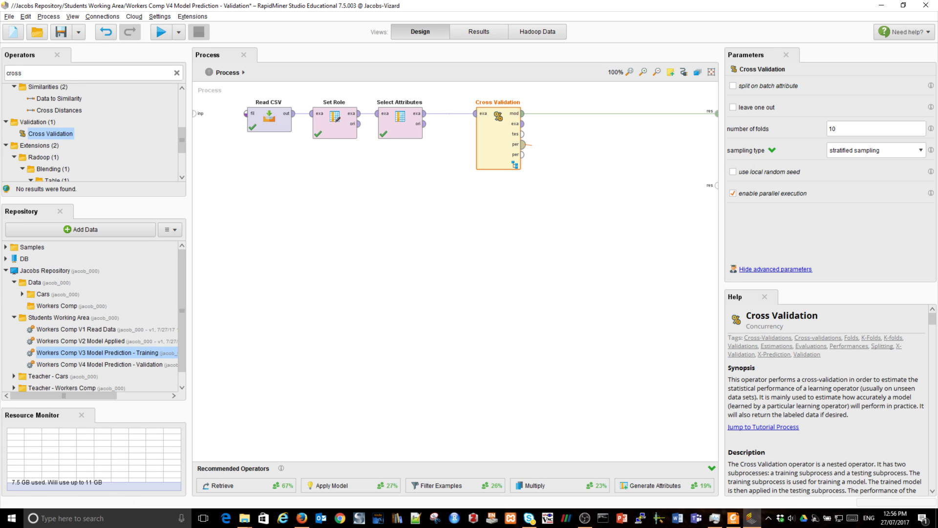
left_click_drag(522, 144, 681, 186)
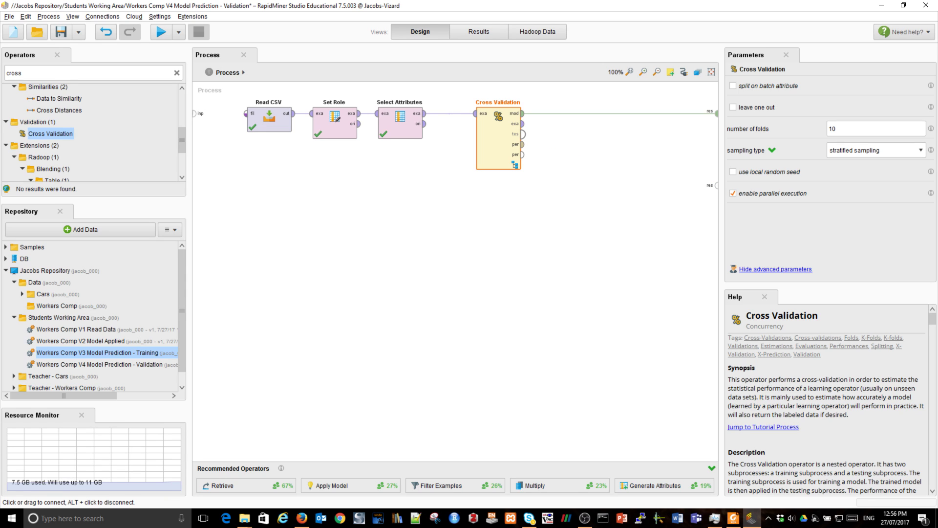
left_click_drag(523, 134, 715, 185)
left_click_drag(522, 144, 716, 195)
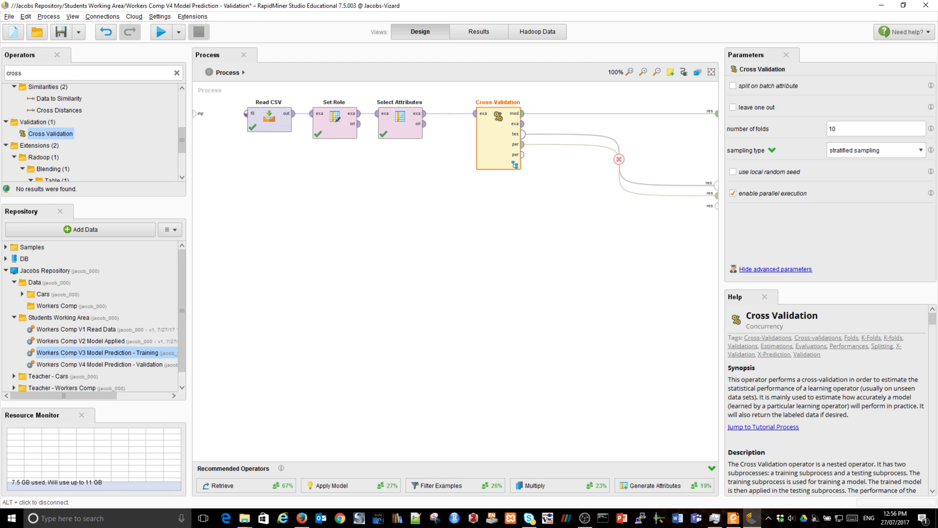
left_click_drag(716, 185, 716, 134)
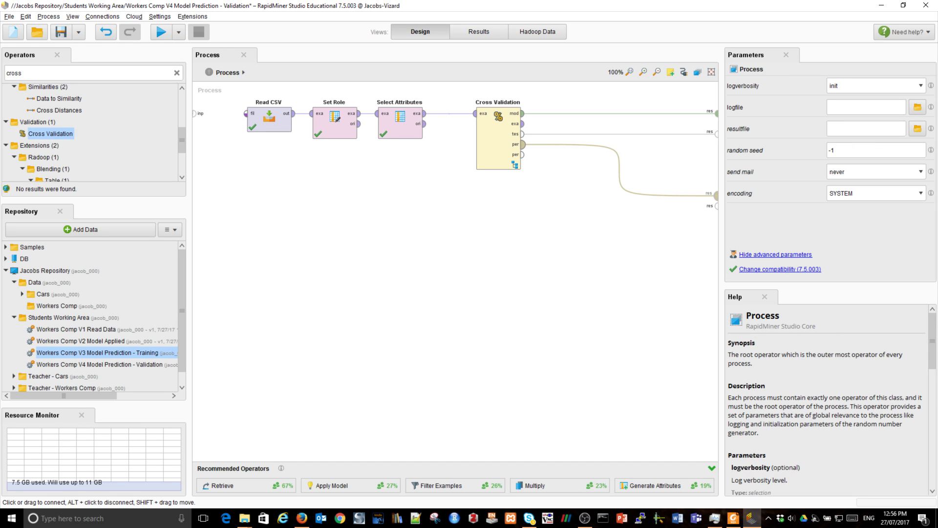
left_click_drag(522, 144, 716, 143)
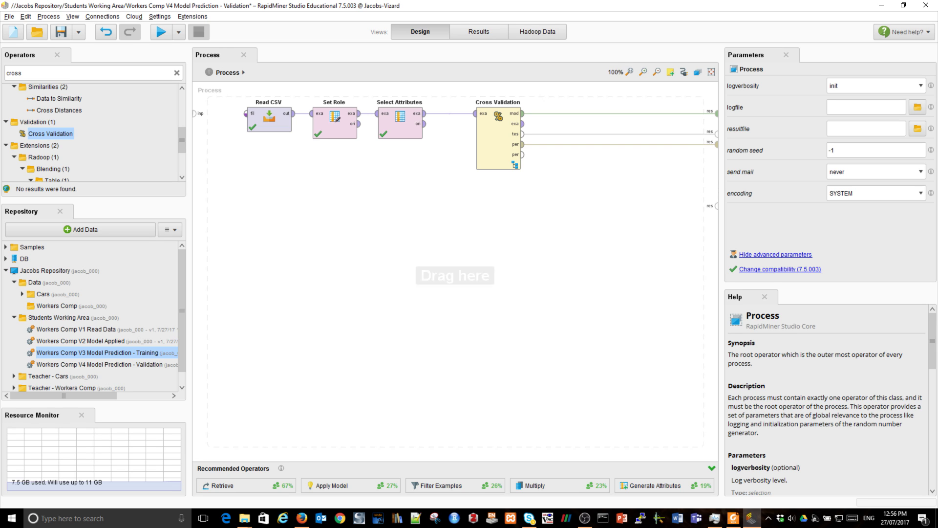
Step: Run the process and review the accuracy and kappa results and the k-NN model description
left_click(161, 32)
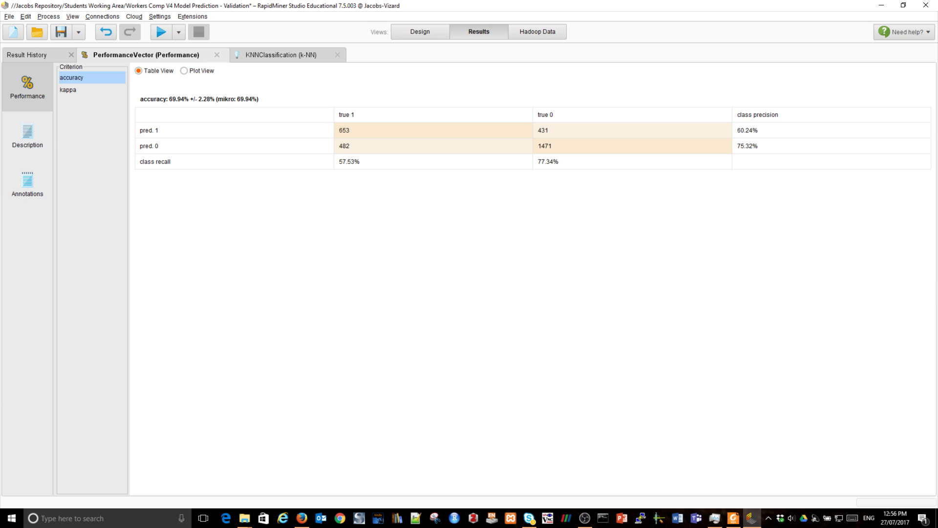
left_click(92, 90)
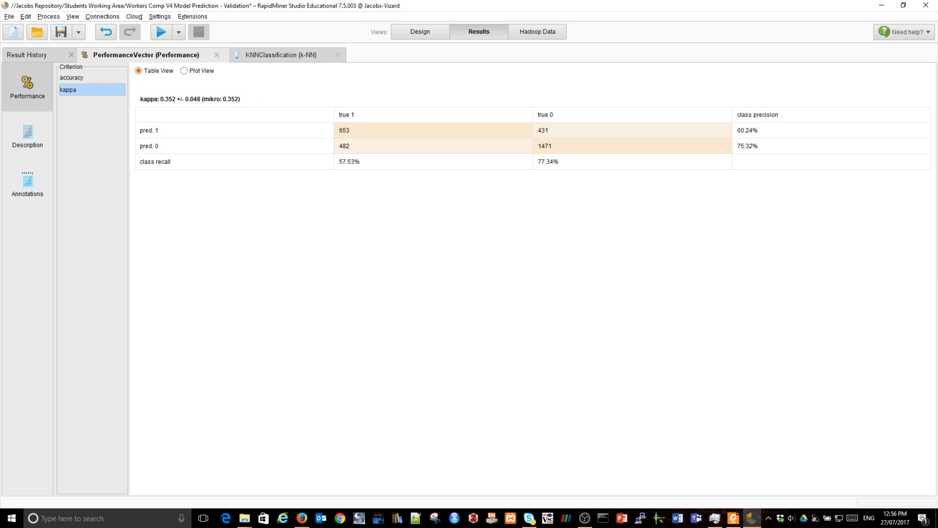
left_click(92, 78)
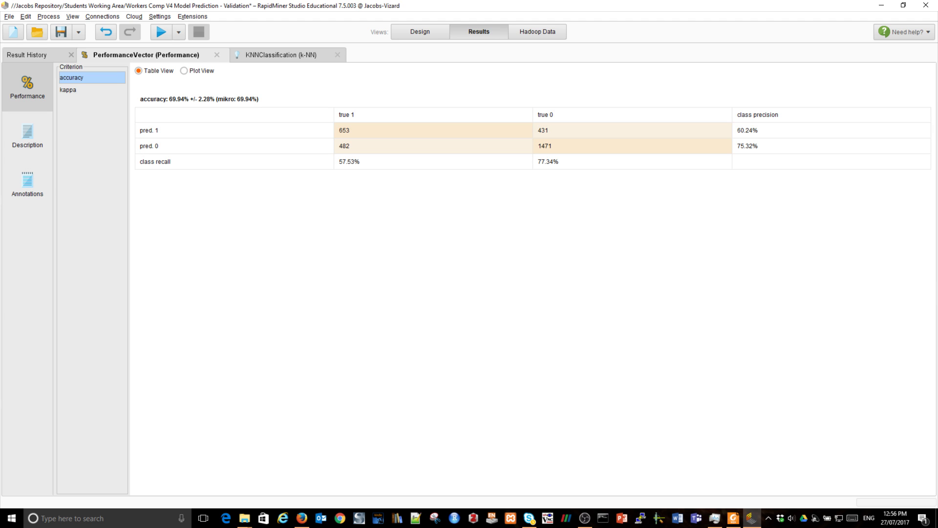
left_click(281, 55)
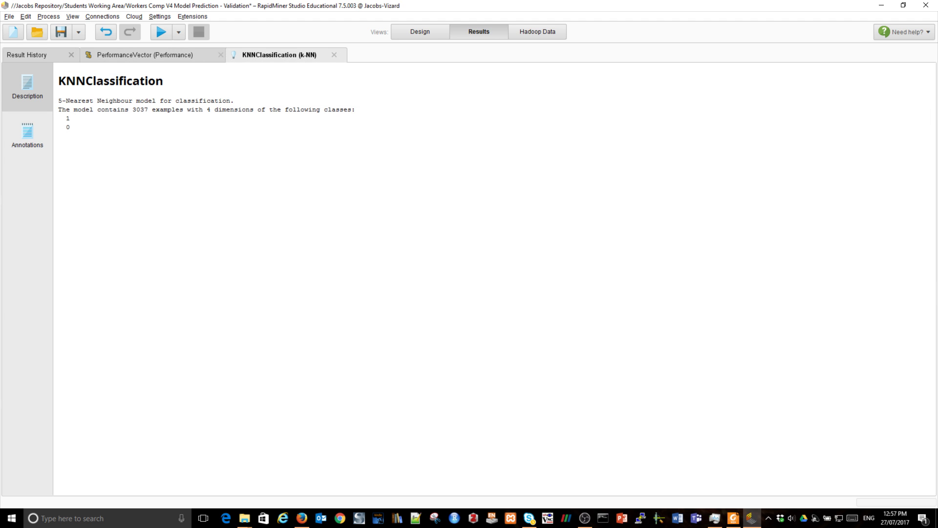
left_click(145, 55)
Step: Back in the process design, remove the connection between Cross Validation's test result output and the result port
left_click(420, 31)
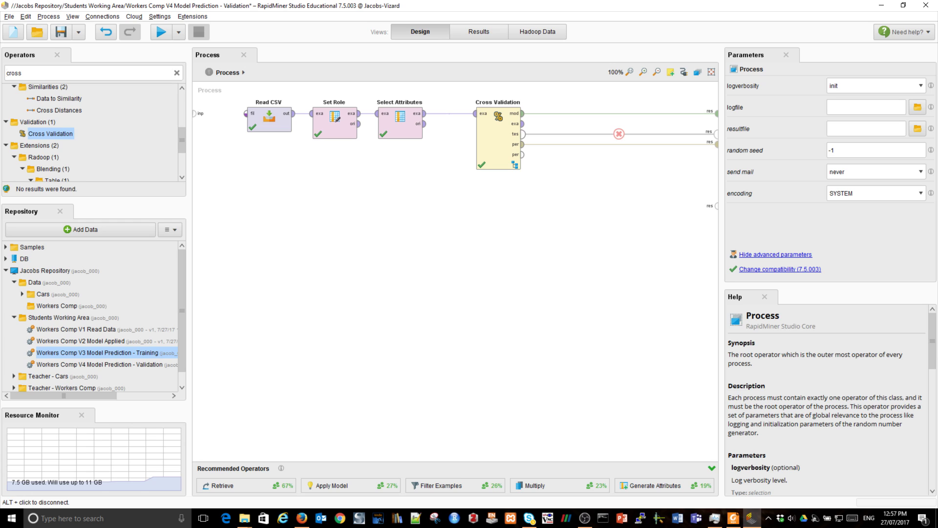
left_click(618, 133)
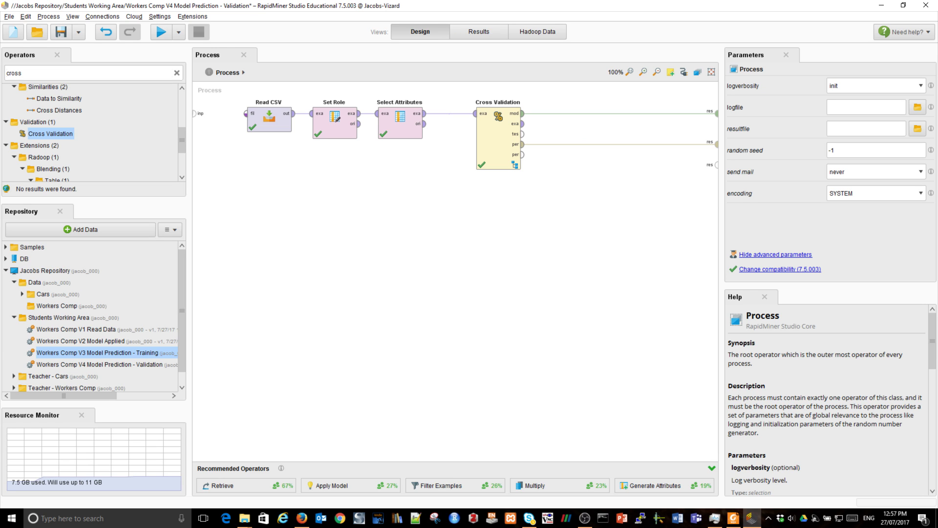
Step: Set Cross Validation's number of folds to 50 and rerun the process
left_click(498, 140)
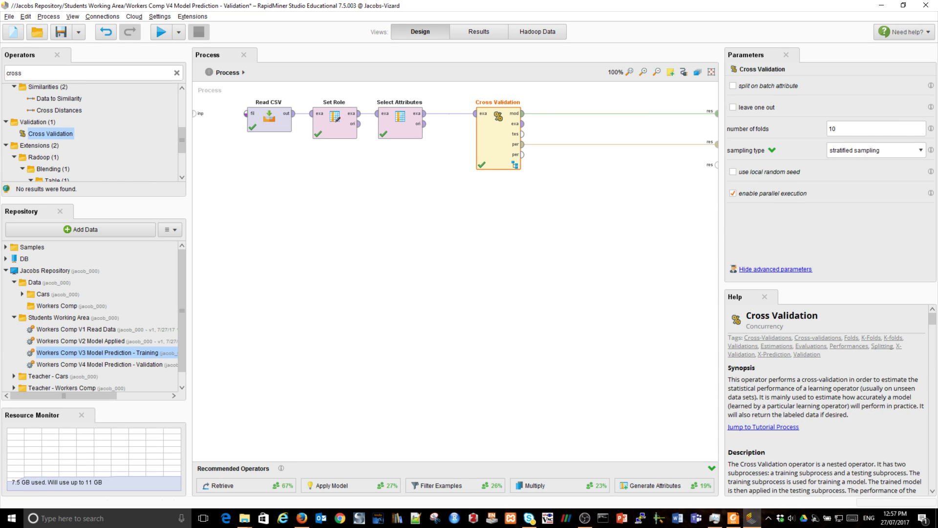
left_click(829, 128)
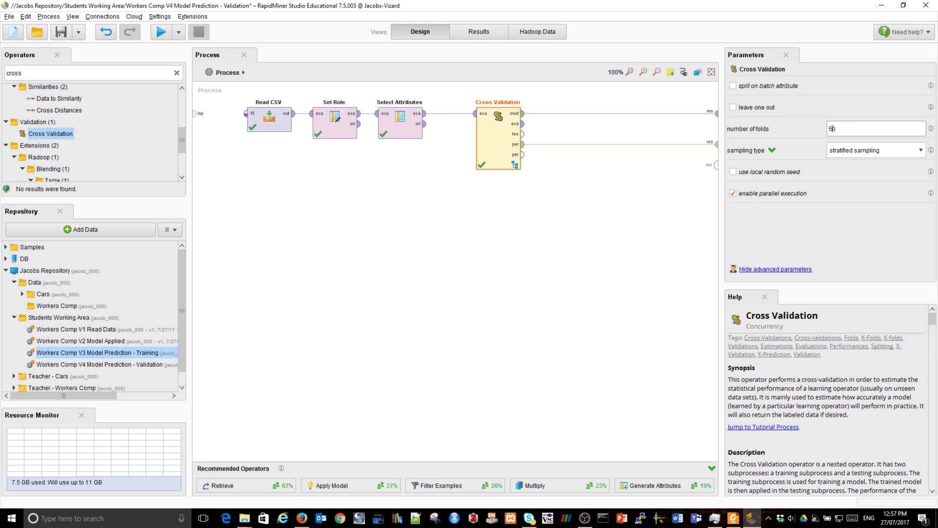
left_click(635, 210)
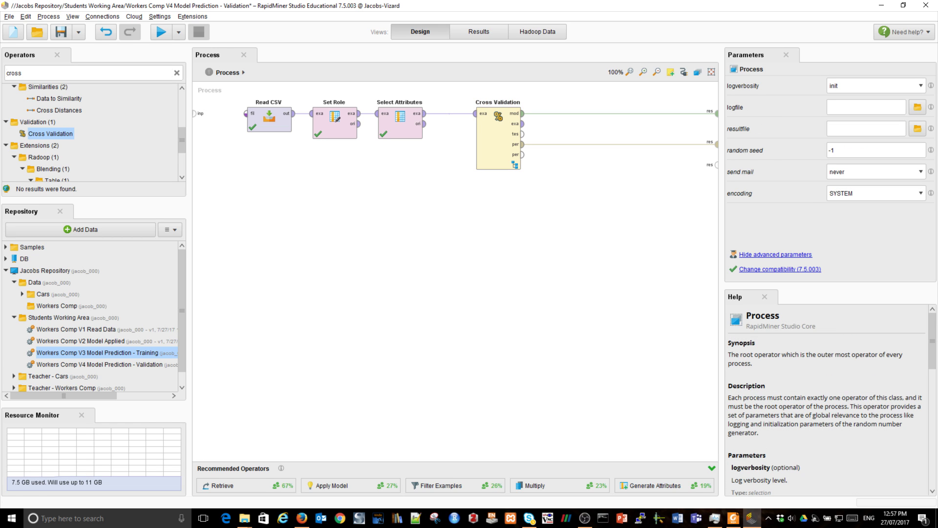
left_click(498, 142)
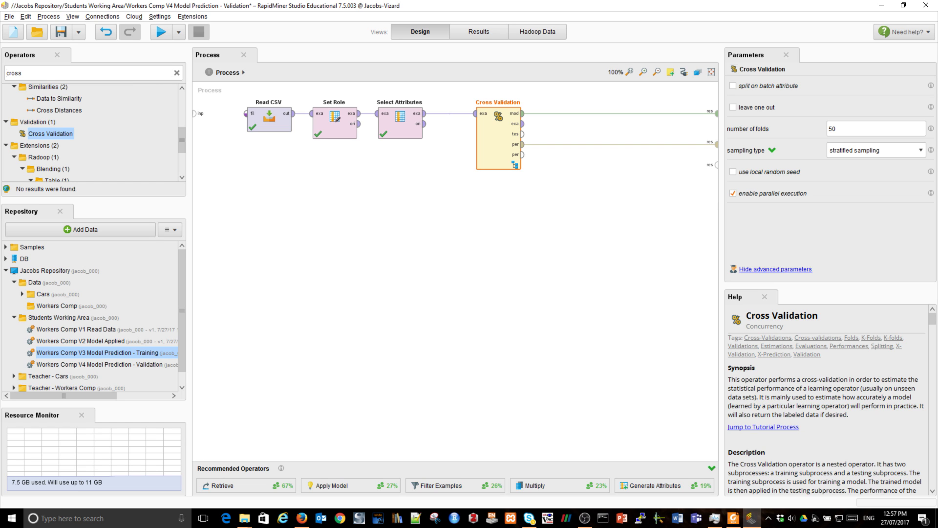
key("F11")
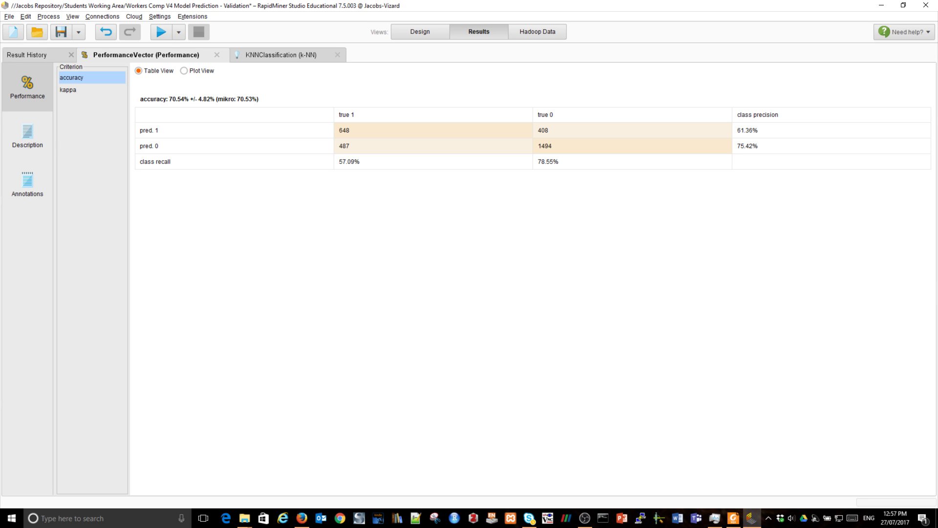
Step: Set Cross Validation's number of folds to 10 and move the operator back beside Select Attributes
left_click(420, 31)
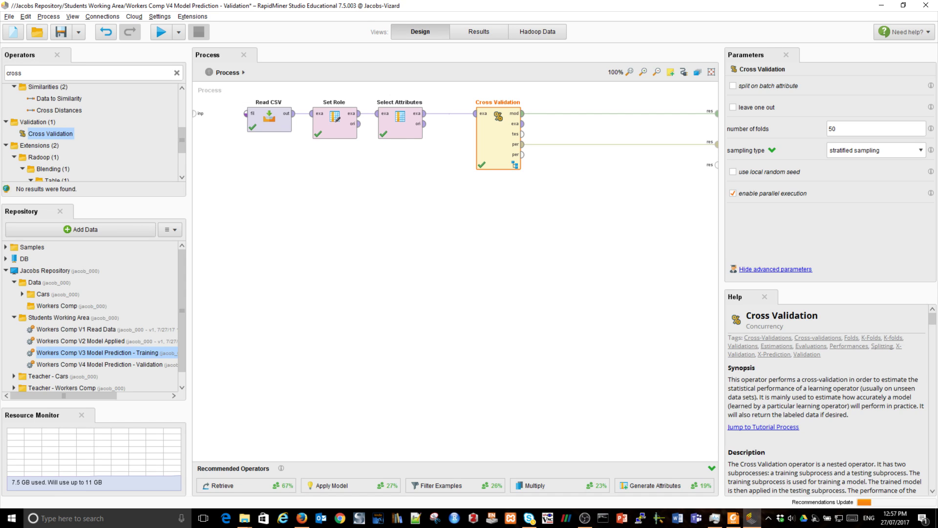
left_click(831, 128)
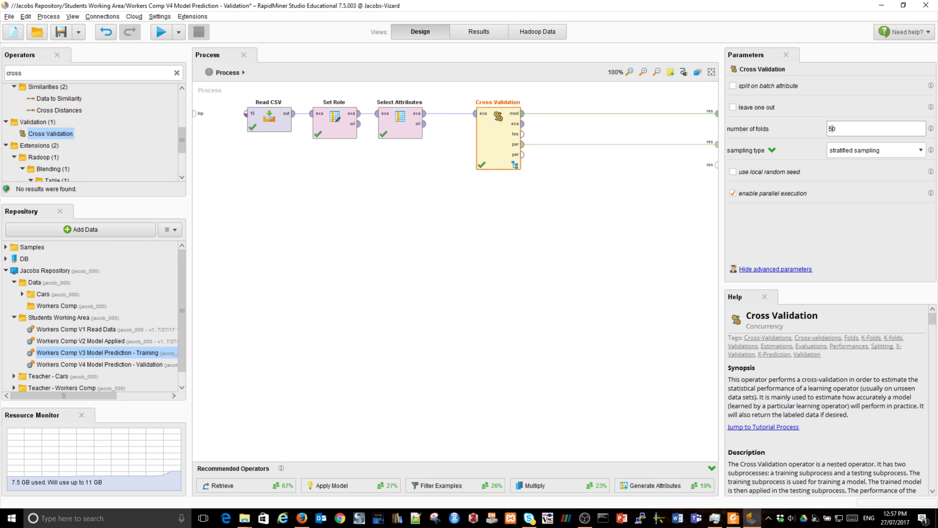
key("Delete")
type("1")
left_click(605, 220)
left_click(498, 142)
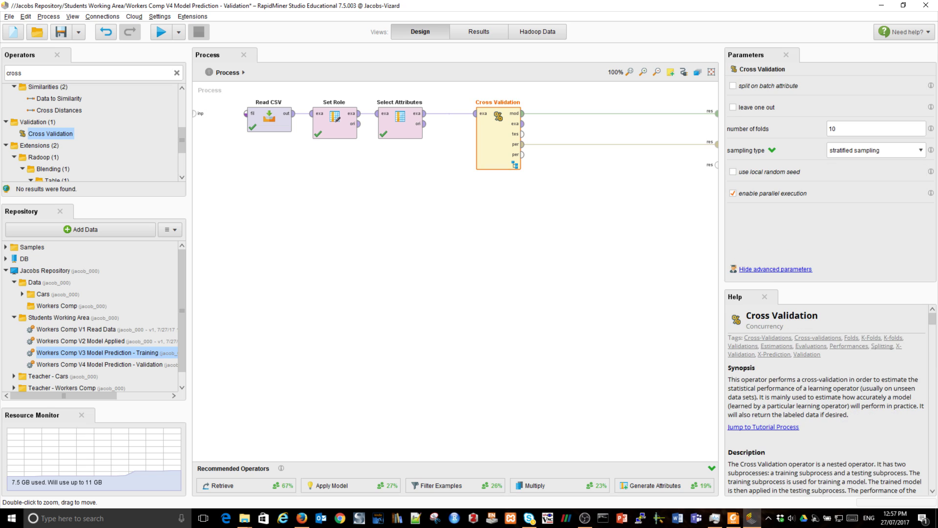
left_click_drag(498, 142, 465, 142)
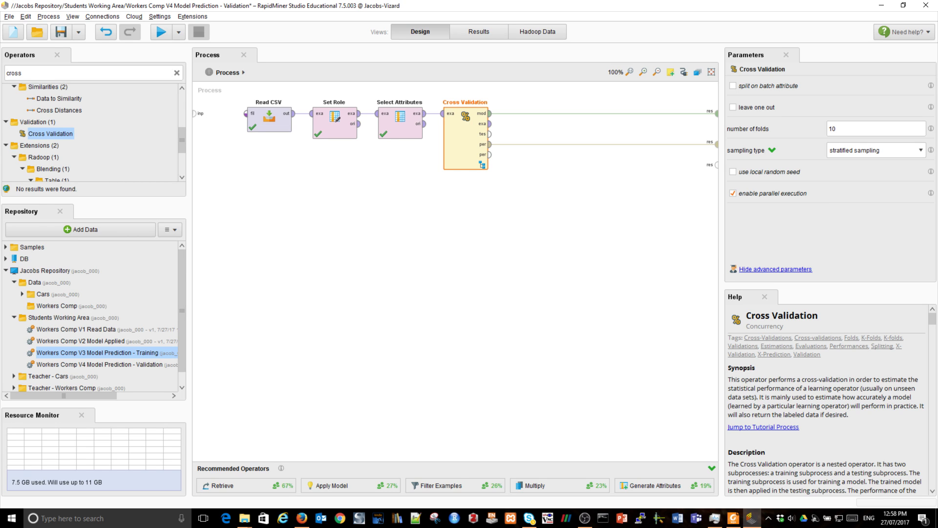
Step: Try Cross Validation's leave one out option and switch it off again
left_click(733, 107)
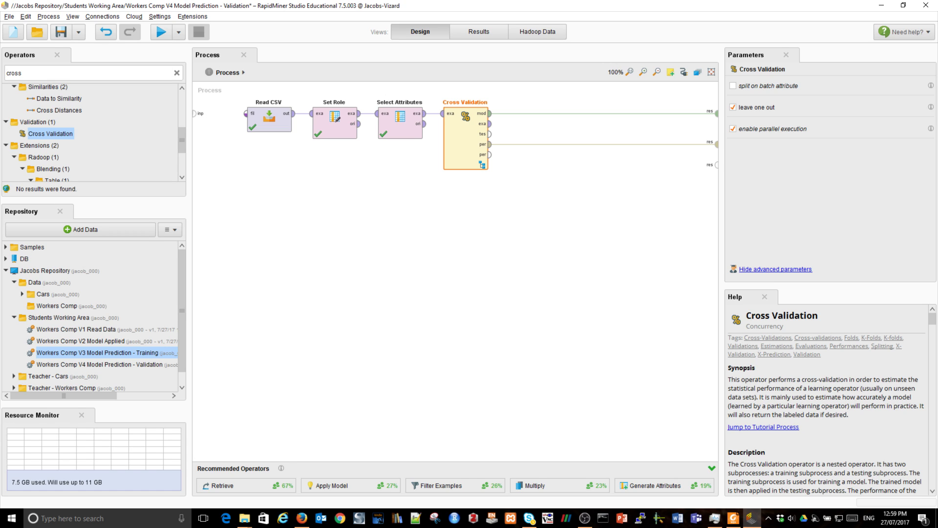
left_click(733, 107)
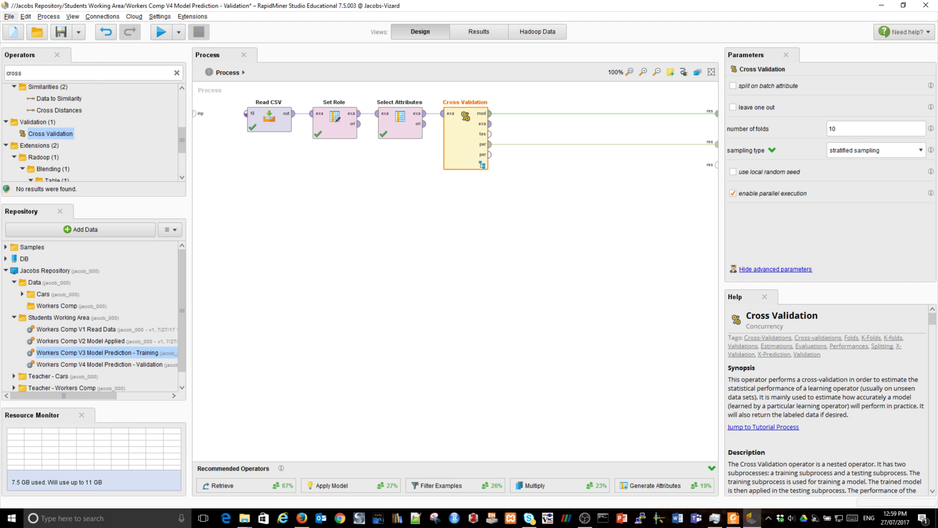
Step: Save the process in Students Working Area as "Workers Comp V5 Model Prediction - Cross Validation"
left_click(9, 16)
left_click(35, 74)
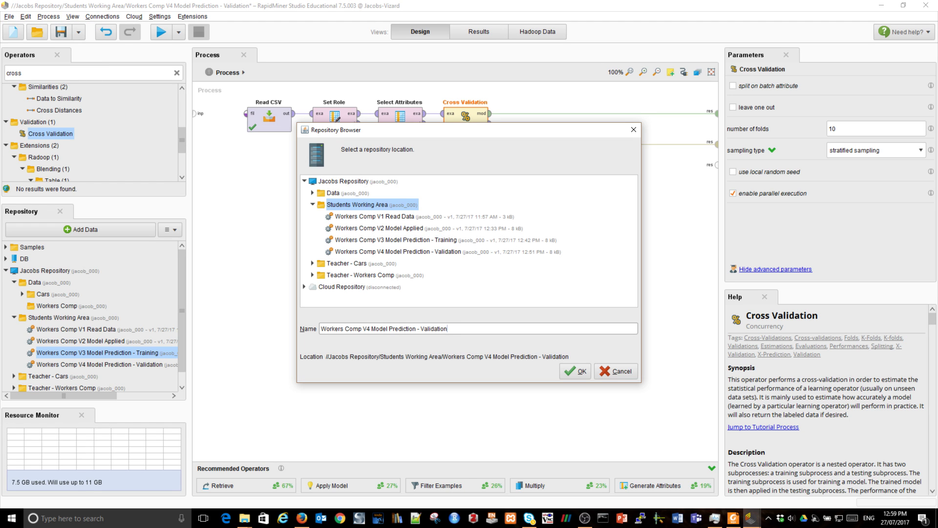
key("BackSpace")
type("5")
type("Cross")
key("Return")
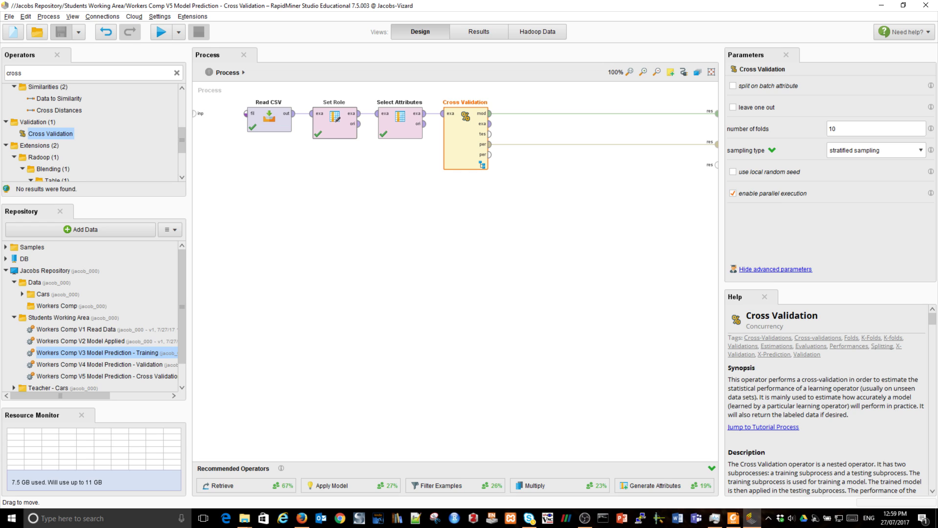
Step: Open Cross Validation's subprocesses and inspect the parameters of the k-NN operator
double_click(465, 139)
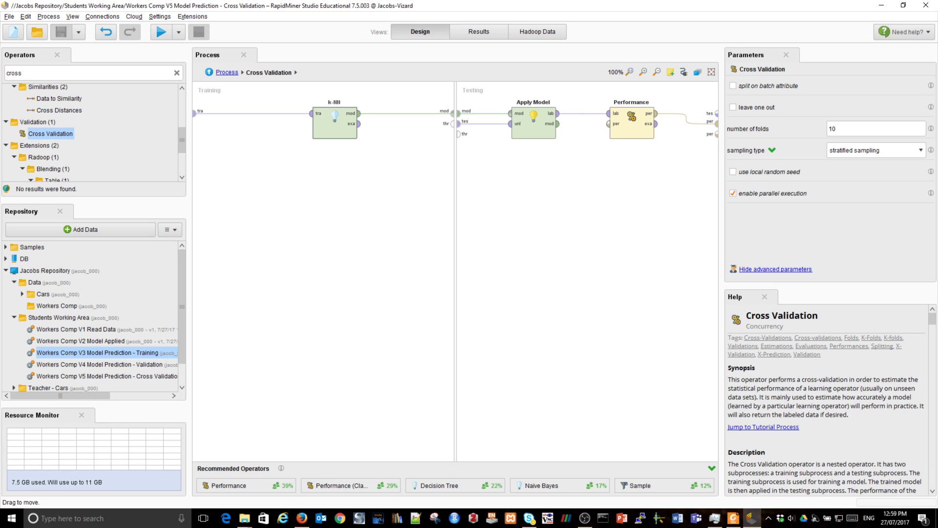
left_click(336, 126)
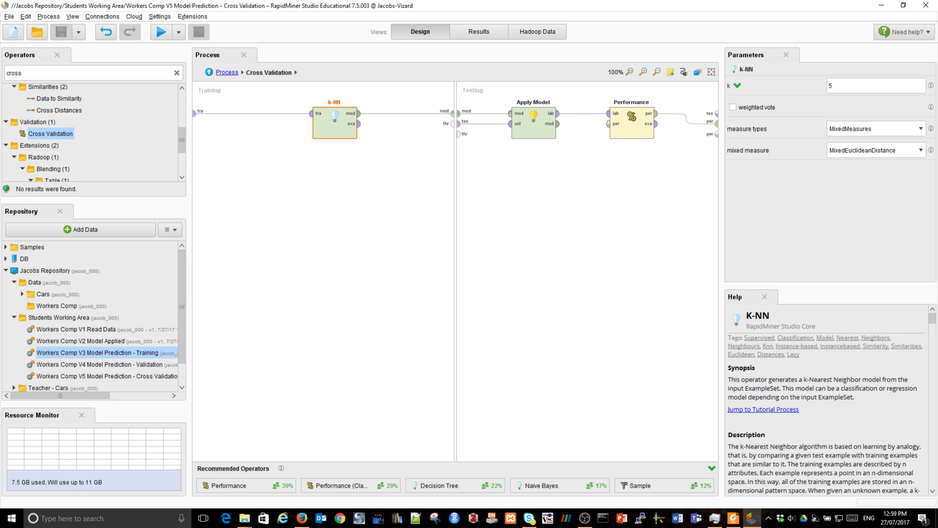
Step: Set the k-NN operator's k to 7 and run the cross-validated process
left_click(860, 86)
key("BackSpace")
type("7")
left_click(161, 33)
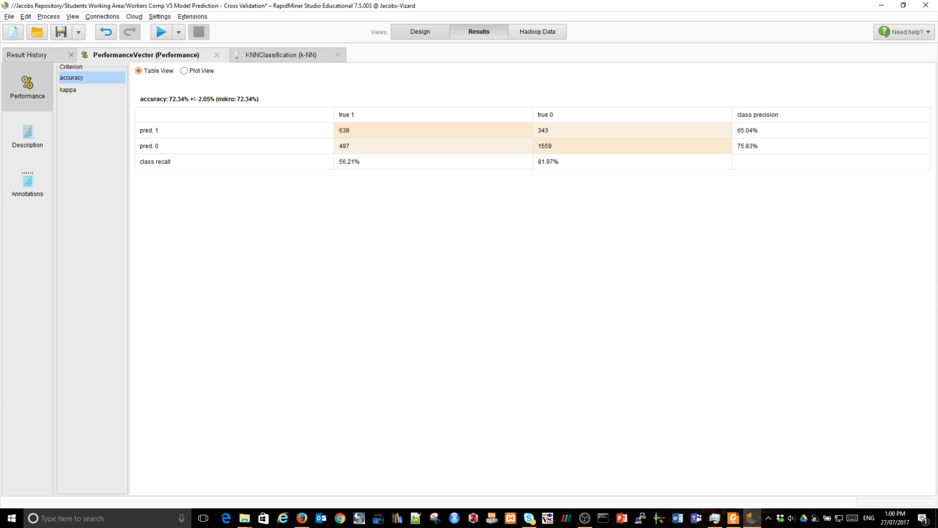
Step: Return to the process design, set the k-NN operator's k to 15, and rerun the process
left_click(420, 31)
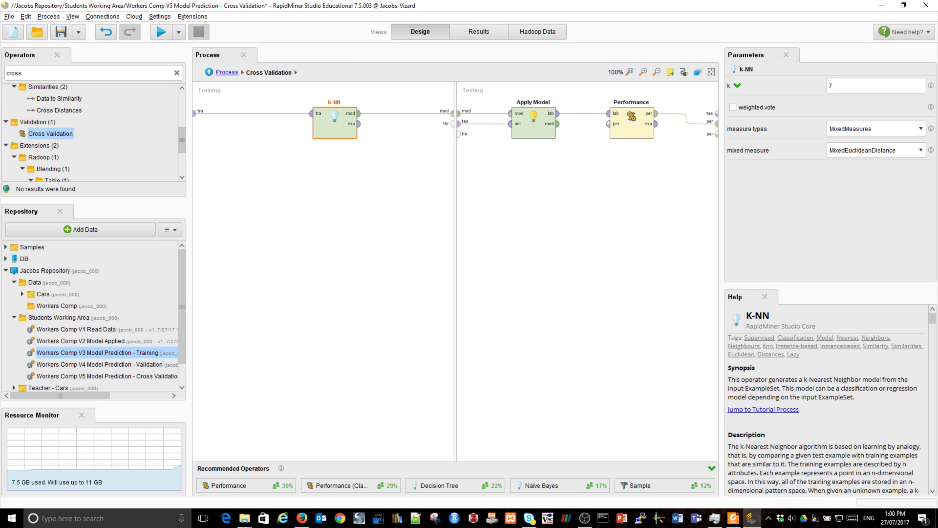
double_click(830, 86)
type("1")
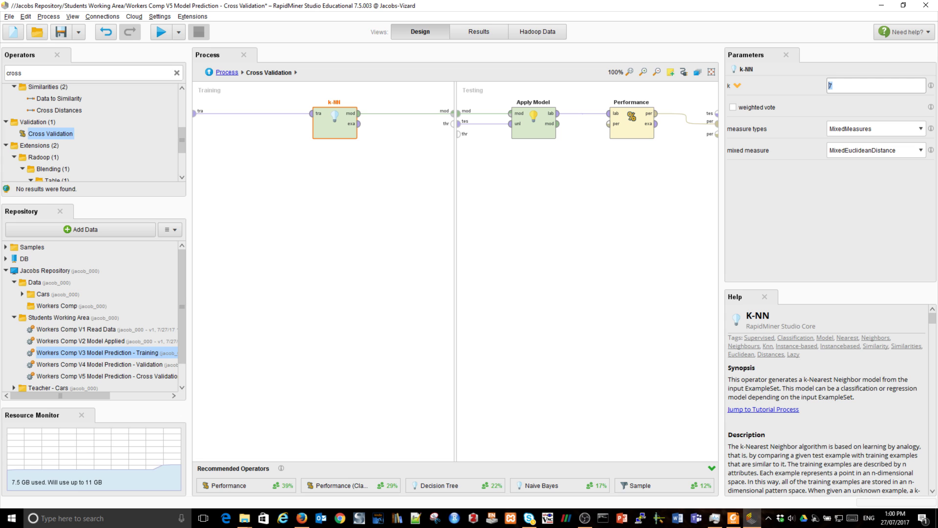
type("5")
key("Return")
key("F11")
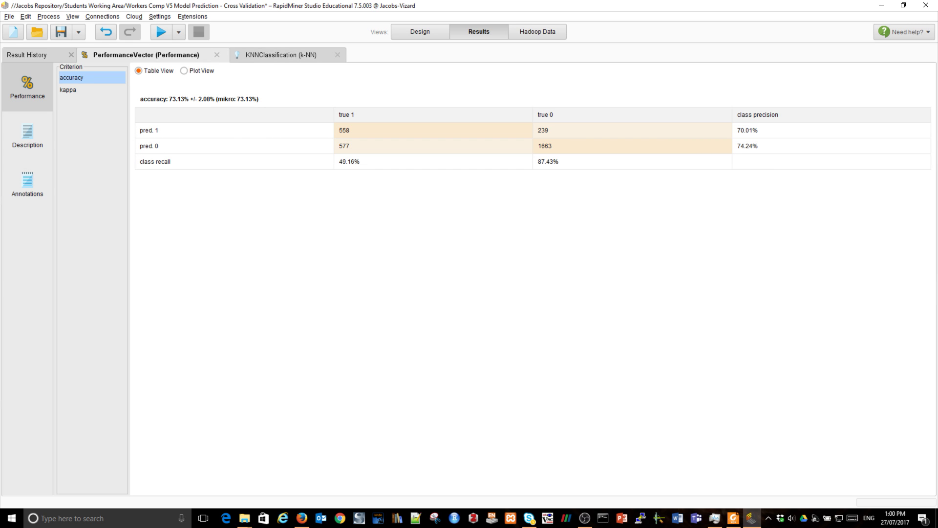
Step: Return to the process design, change the k-NN operator's k to 25, and rerun the process
left_click(420, 31)
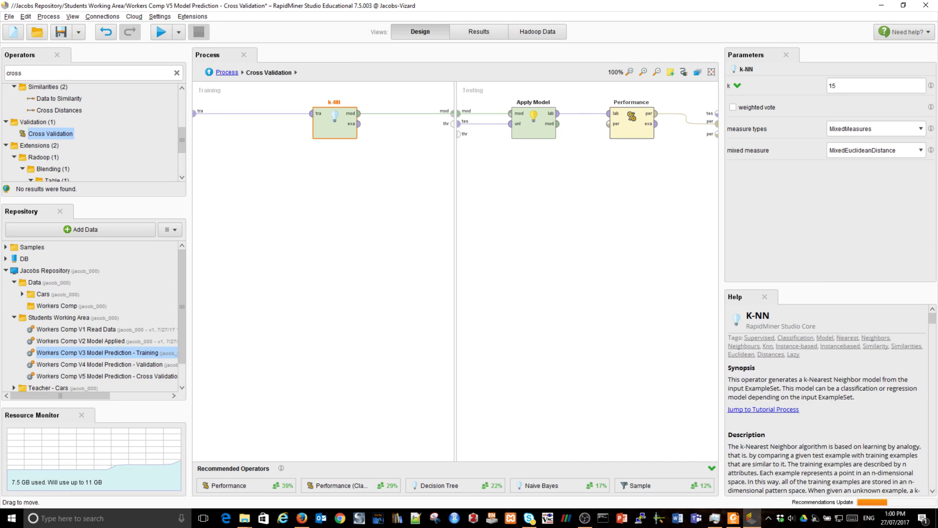
left_click(832, 86)
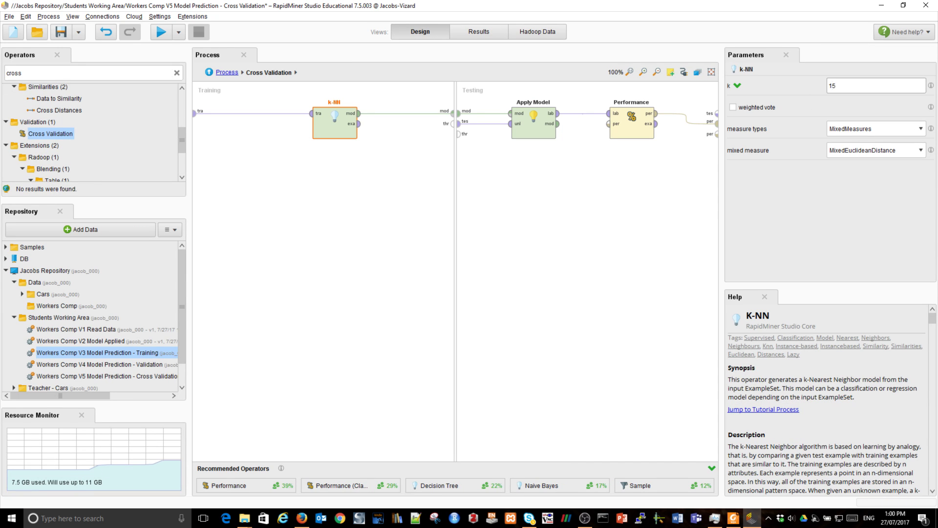
key("BackSpace")
type("2")
left_click(162, 32)
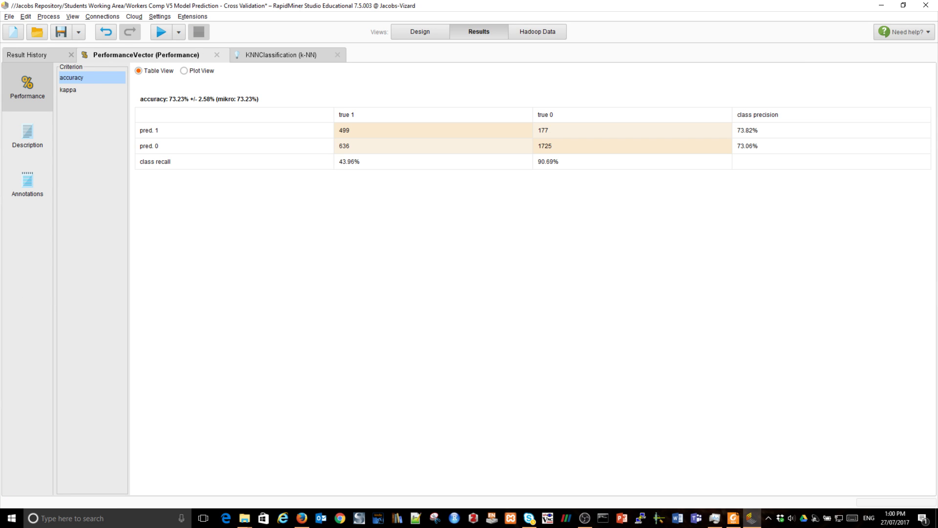
Step: Return to the process design, raise the k-NN operator's k to 100, and rerun the process
left_click(420, 31)
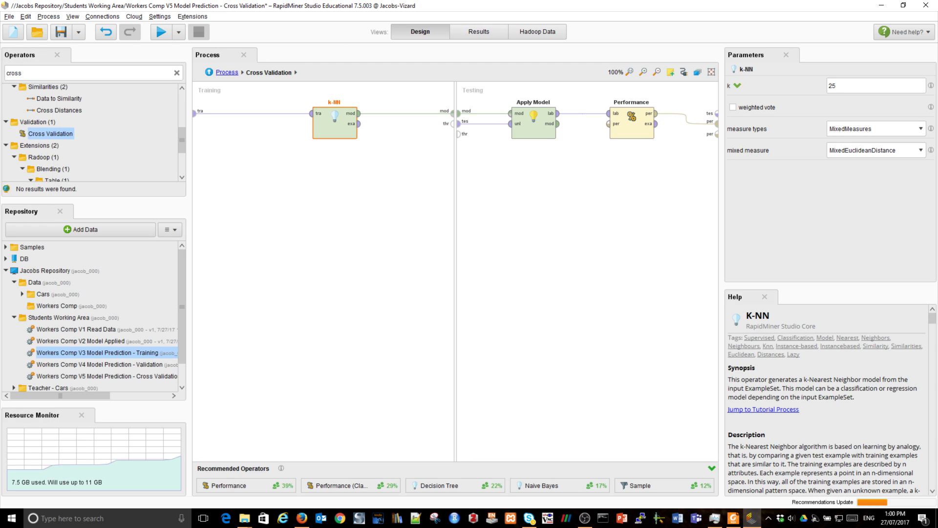
left_click_drag(845, 86, 826, 86)
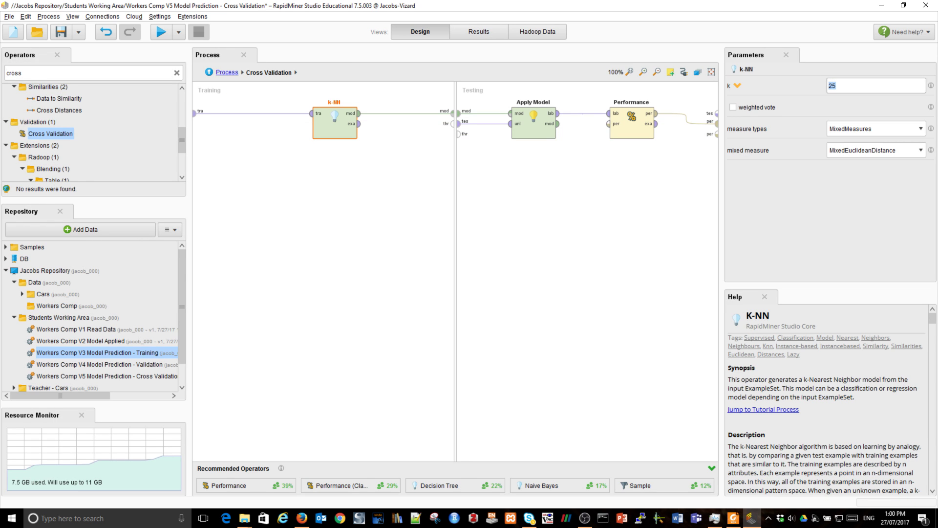
type("100")
key("Return")
left_click(161, 31)
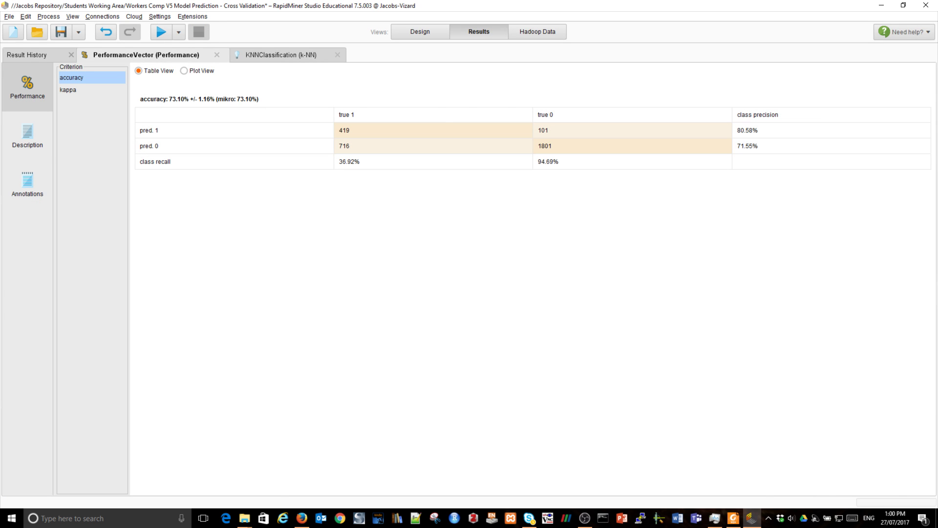
Step: Return to the process design, raise the k-NN operator's k to 300, and rerun the process
left_click(420, 31)
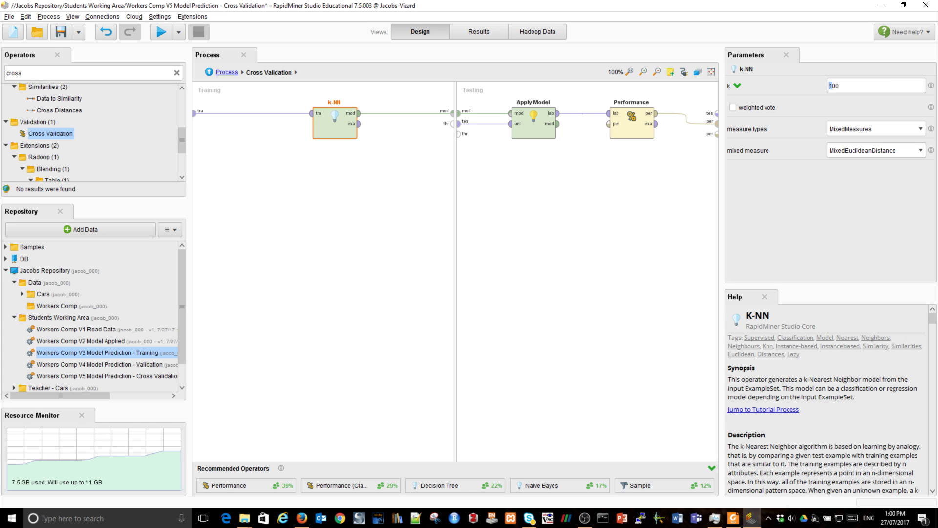
type("3")
left_click(161, 32)
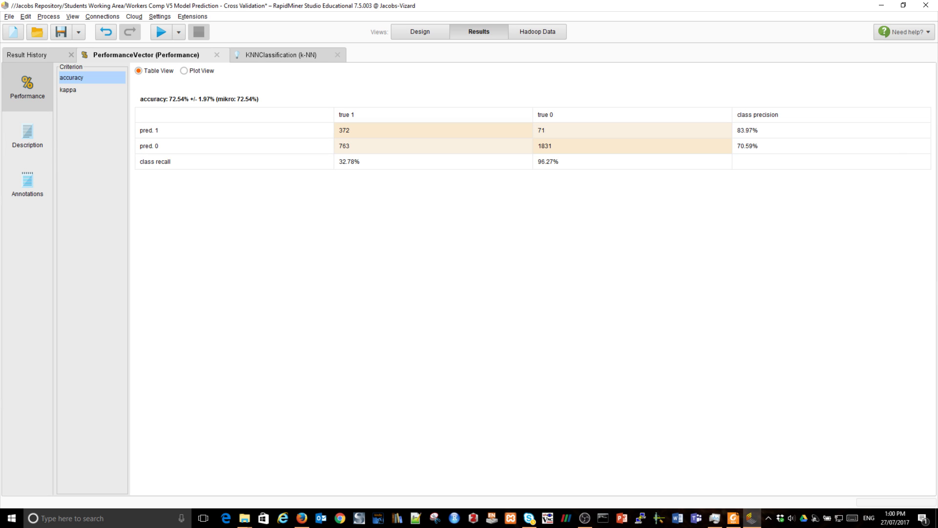
Step: Set the k-NN operator's k back to 15 in the process design and run the process again
left_click(421, 31)
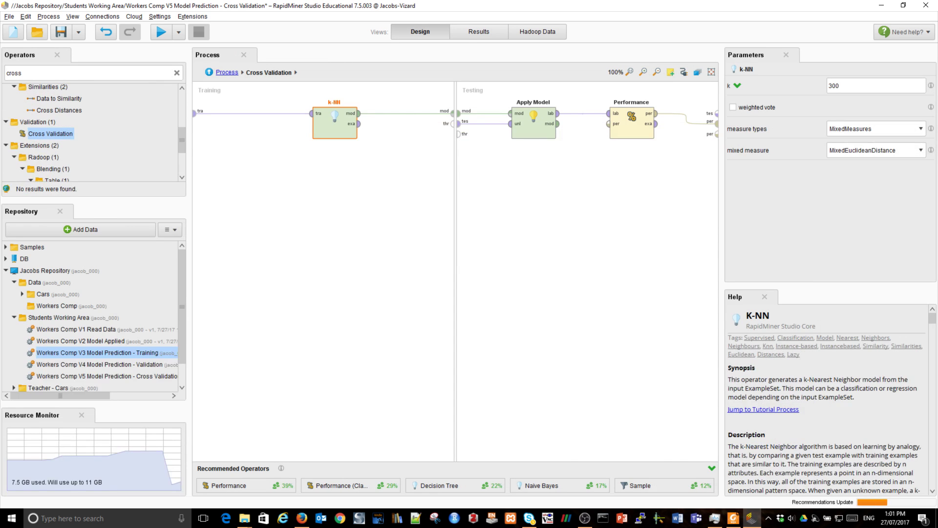
double_click(834, 86)
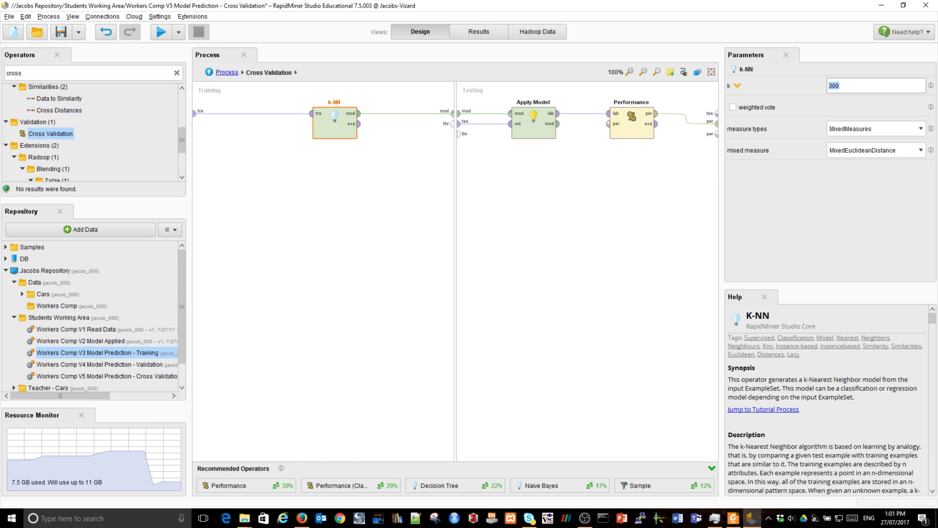
type("15")
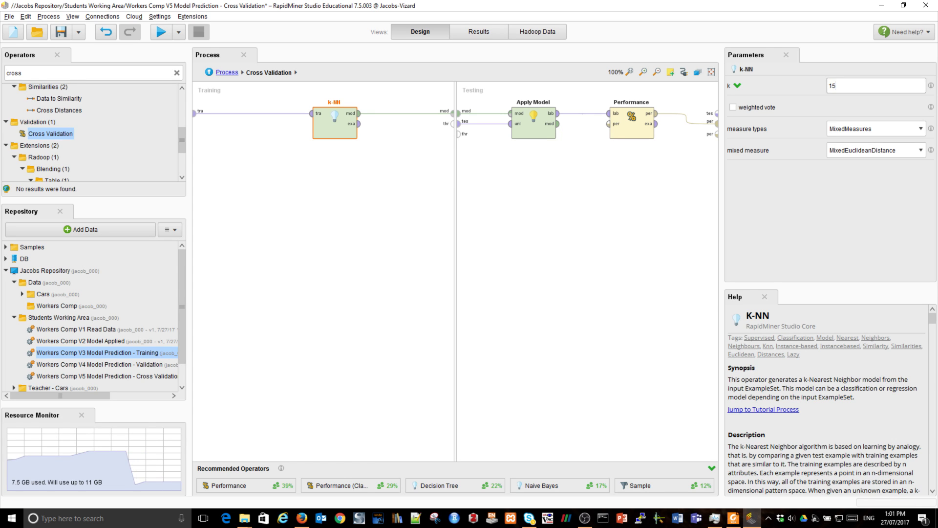
key("F11")
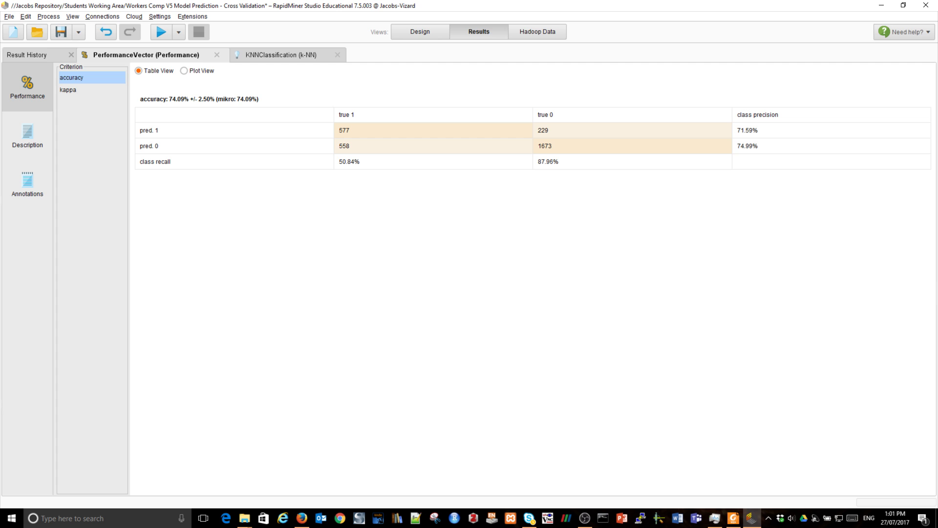
Step: Enable Cross Validation's local random seed with the value 2017 and rerun the k-NN process
left_click(421, 31)
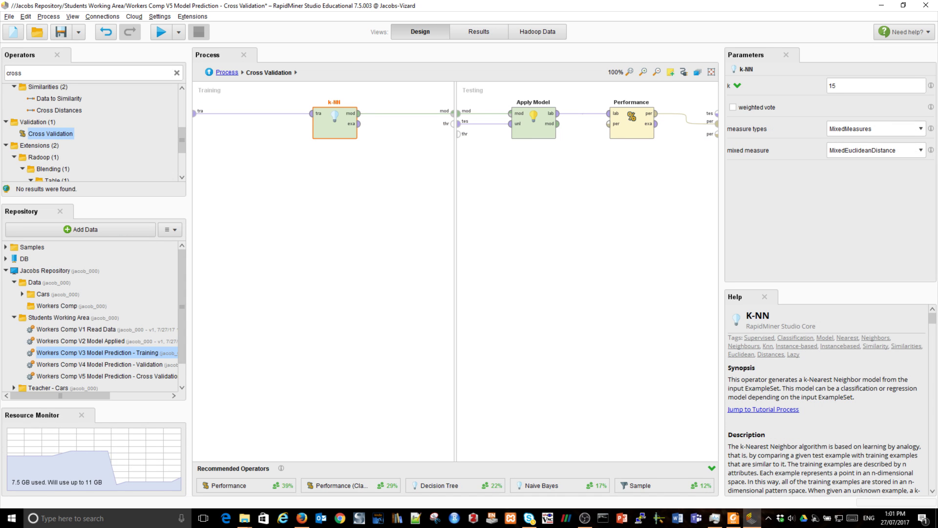
left_click(337, 220)
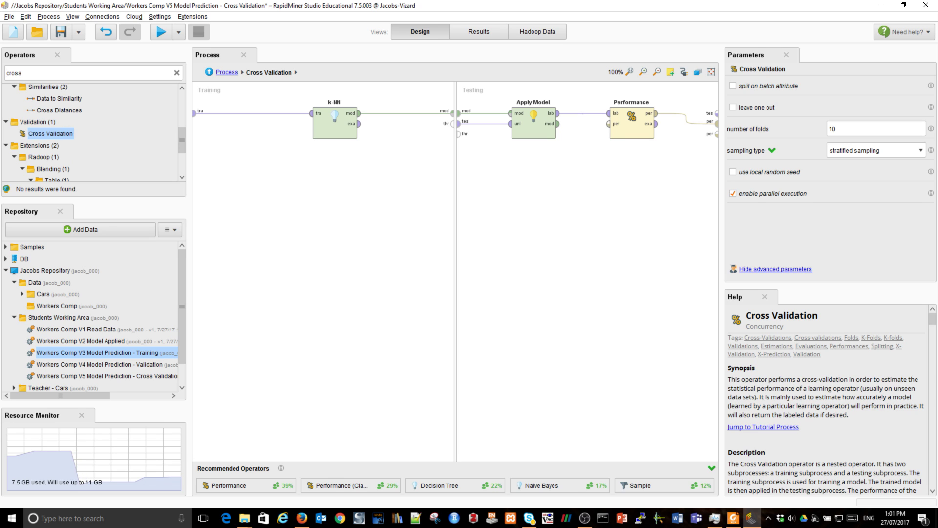
left_click(733, 172)
double_click(833, 193)
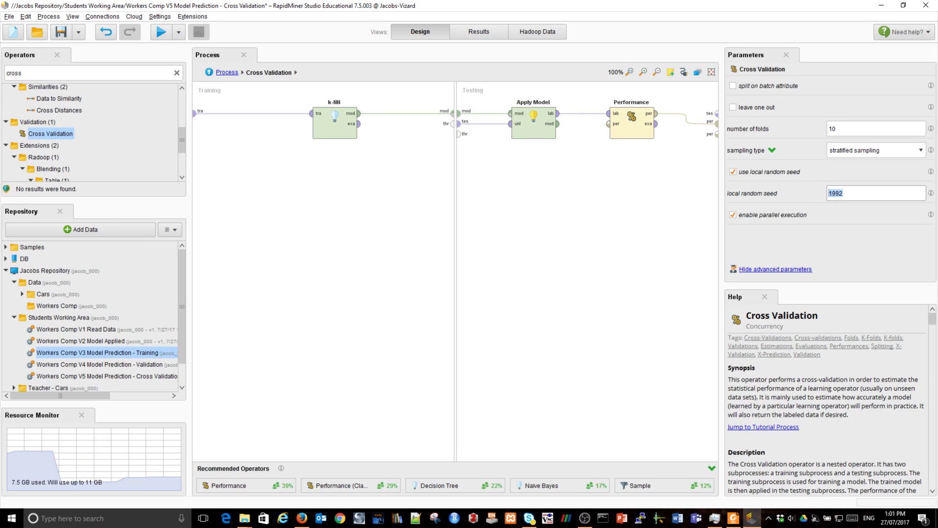
type("2017")
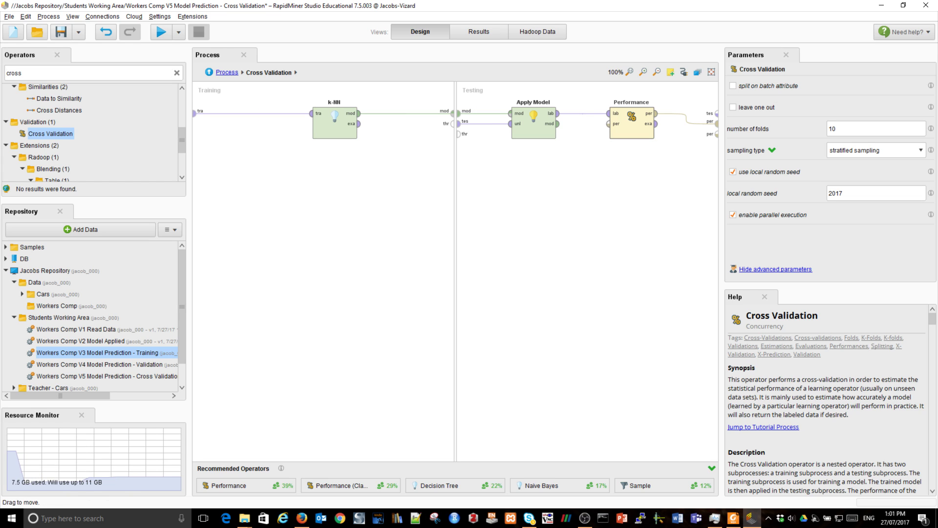
left_click(334, 128)
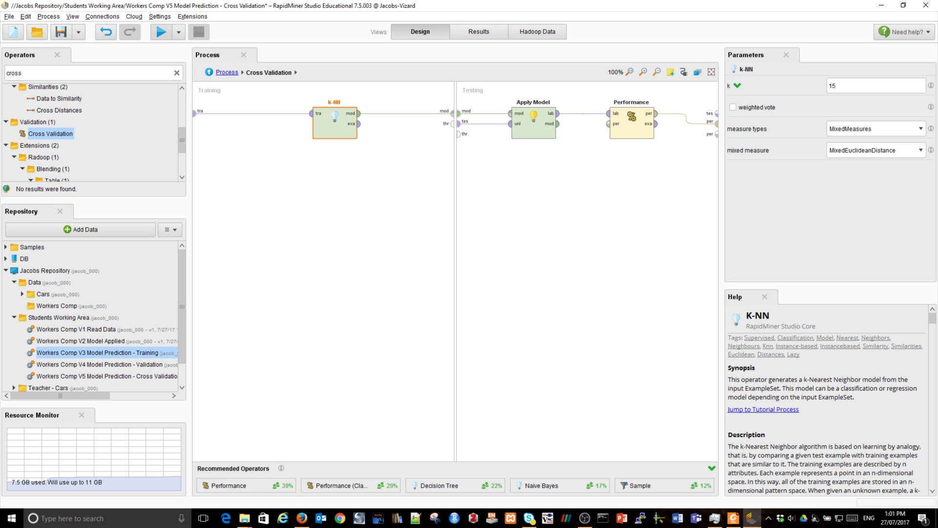
key("F11")
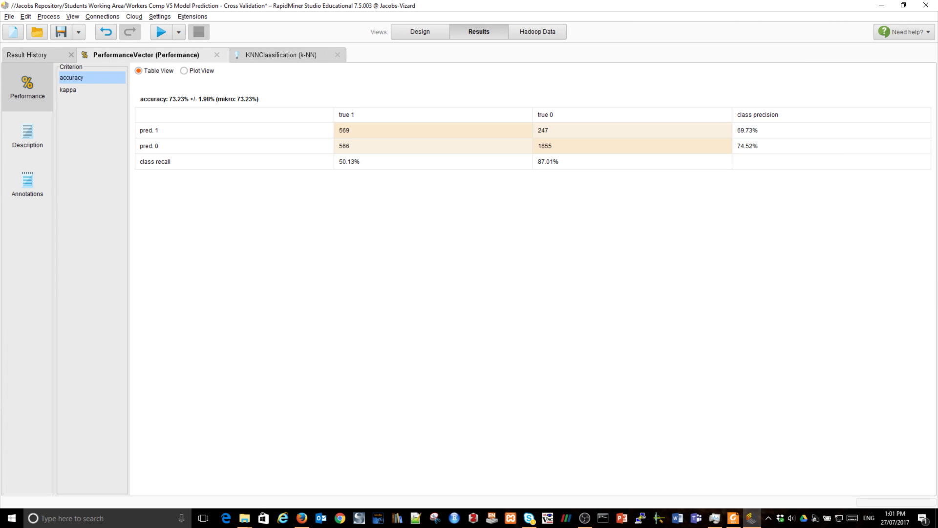
Step: Add a Gradient Boosted Trees operator below k-NN in the training subprocess and connect it between the training input and model output
left_click(420, 31)
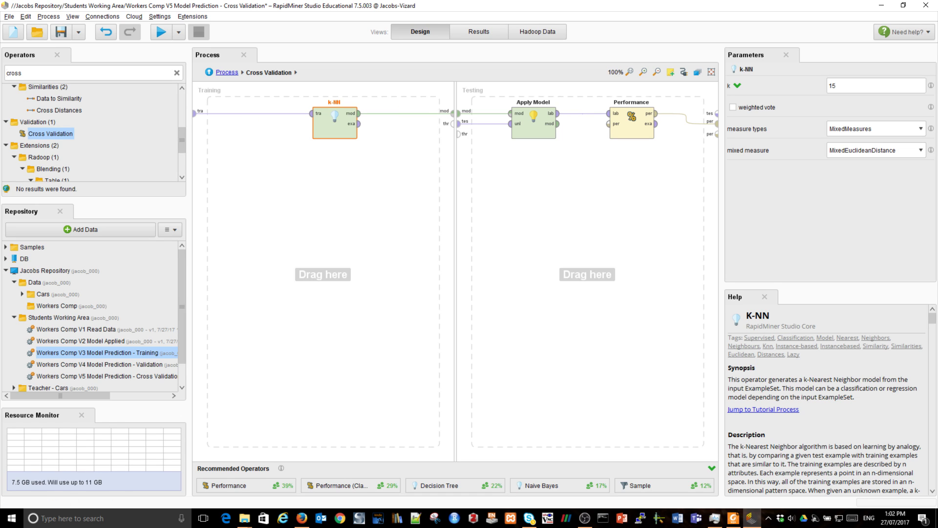
left_click_drag(182, 139, 182, 102)
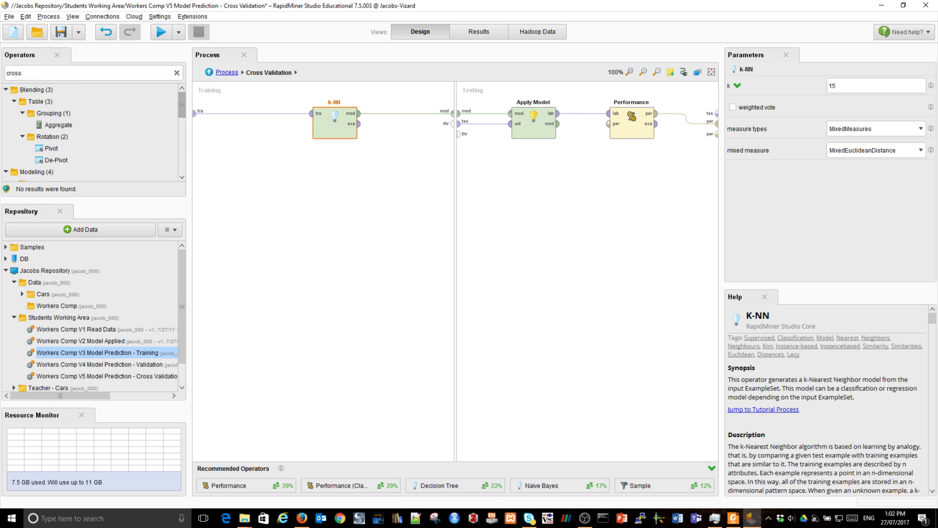
left_click(44, 72)
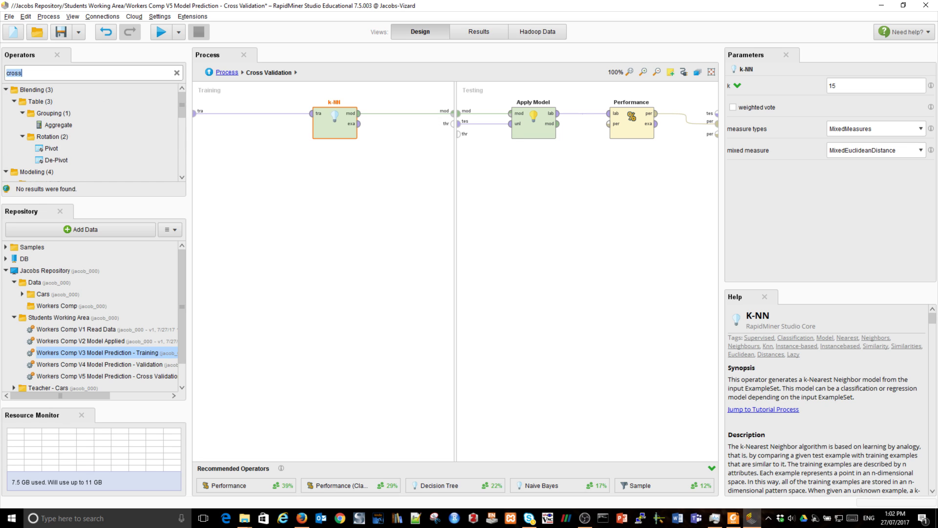
type("tree")
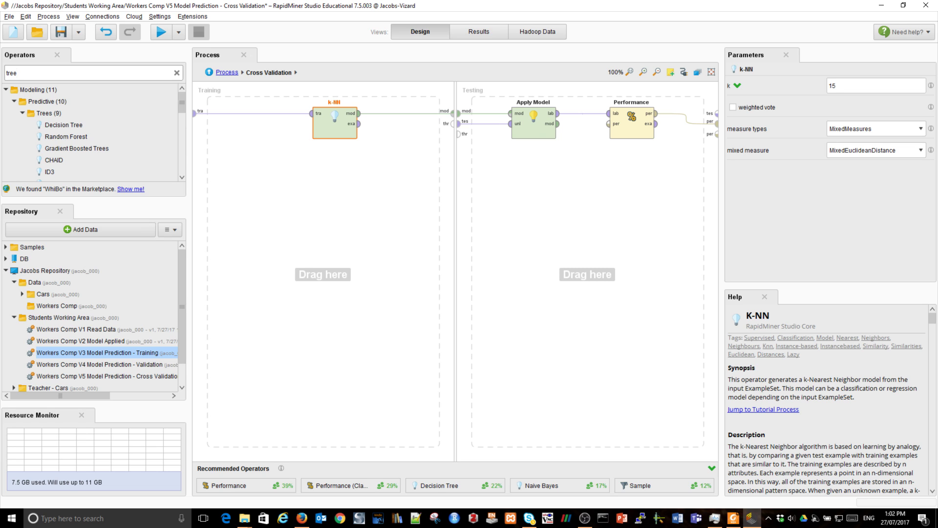
left_click_drag(77, 149, 334, 176)
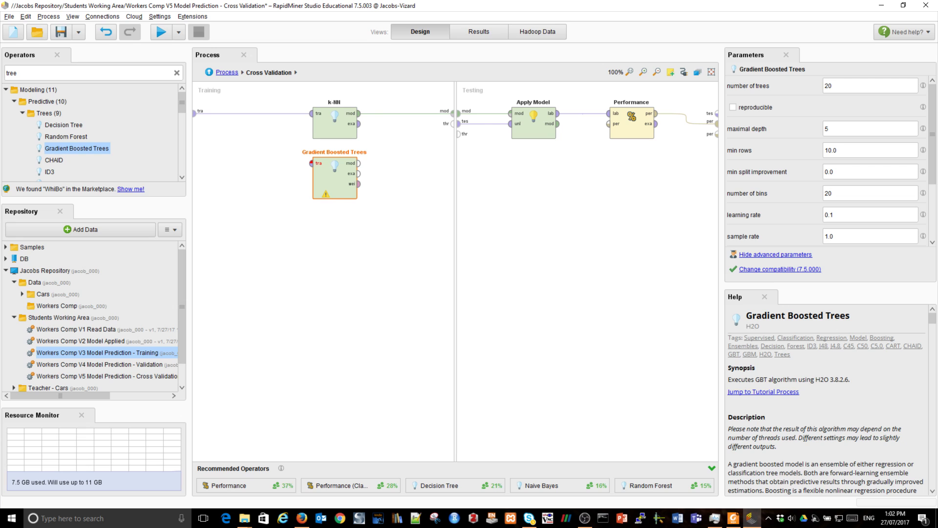
left_click_drag(195, 114, 452, 112)
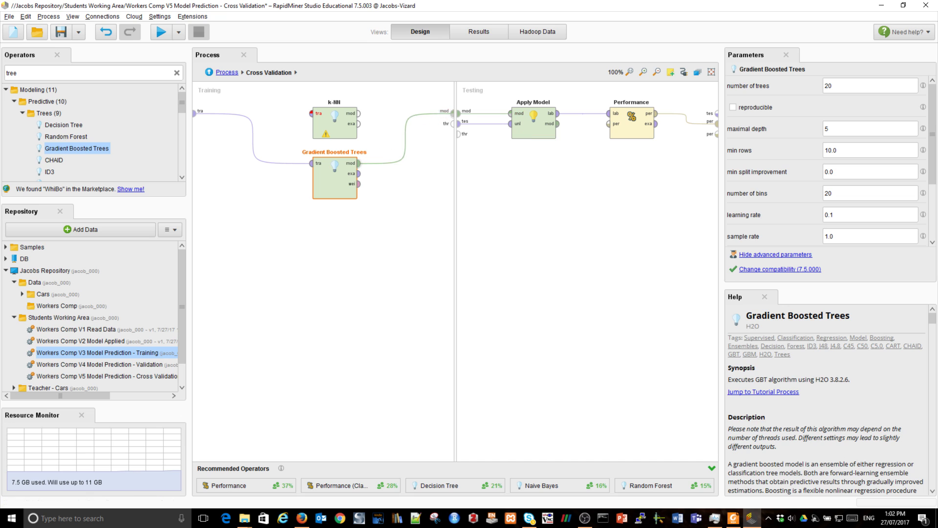
Step: Disable the k-NN operator and swap positions so Gradient Boosted Trees sits above it in the training subprocess
left_click(335, 120)
right_click(335, 120)
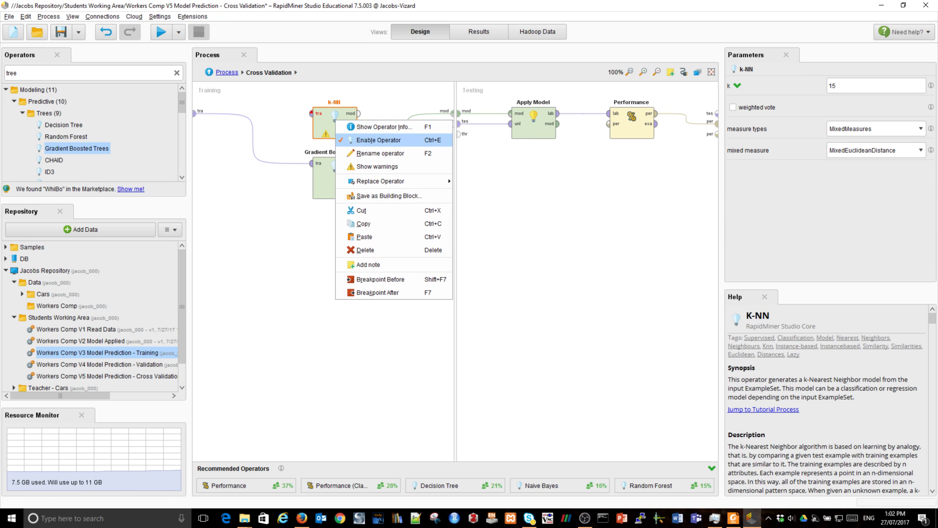
left_click(379, 140)
left_click_drag(335, 120, 334, 244)
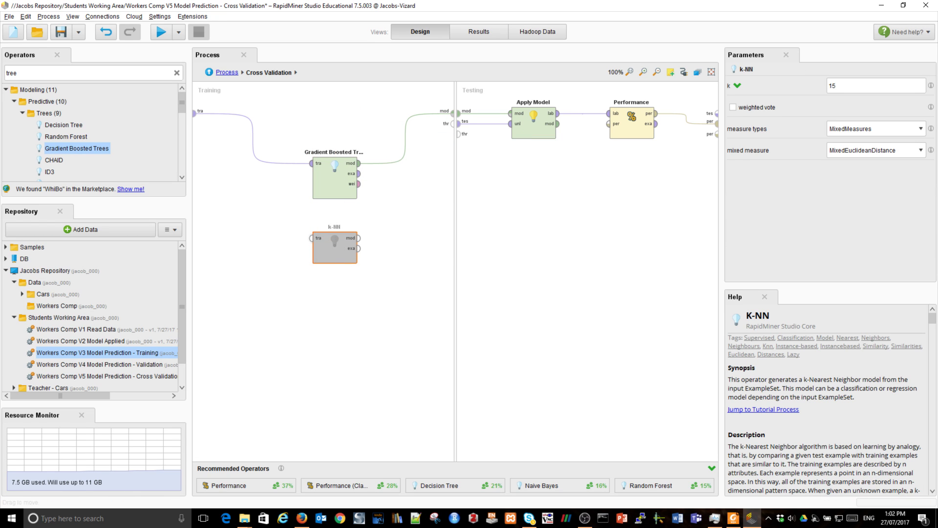
left_click_drag(335, 188, 334, 138)
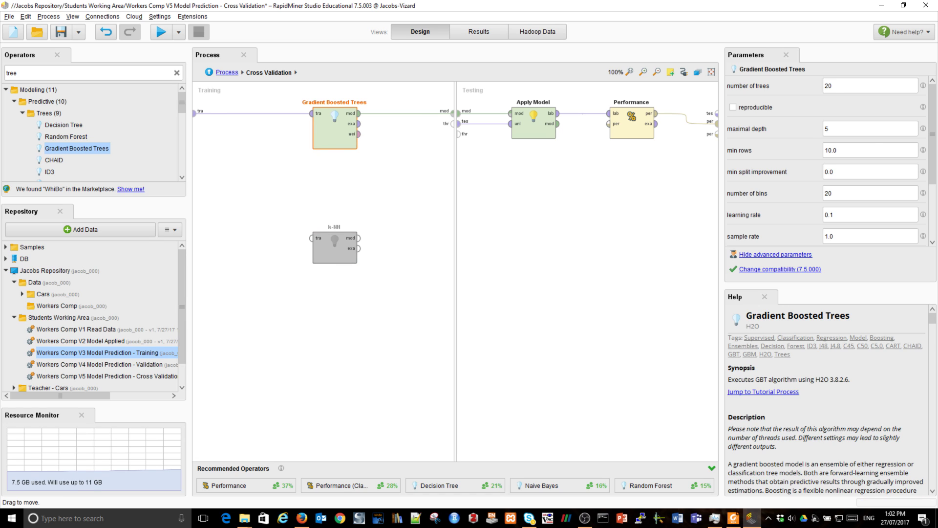
left_click_drag(335, 246, 335, 196)
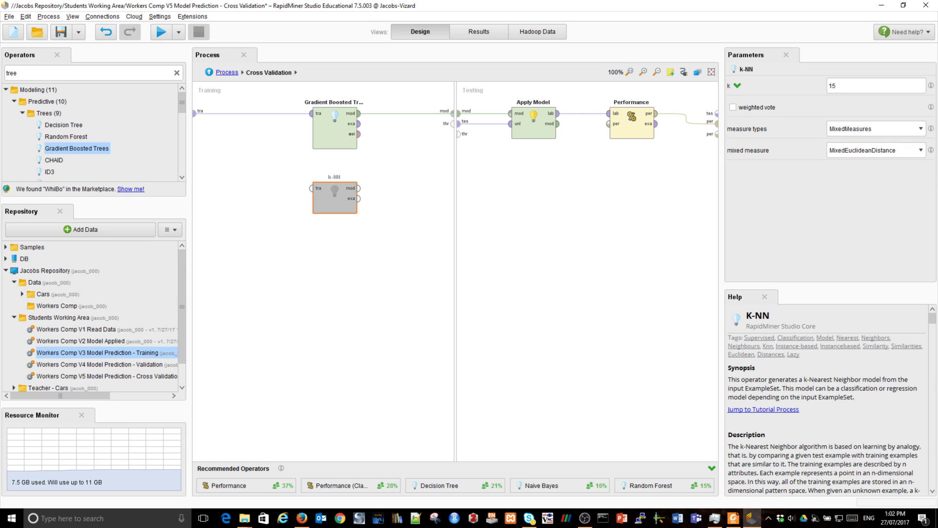
Step: Run the process with Gradient Boosted Trees as the cross-validated model and go up to the parent process
left_click(334, 134)
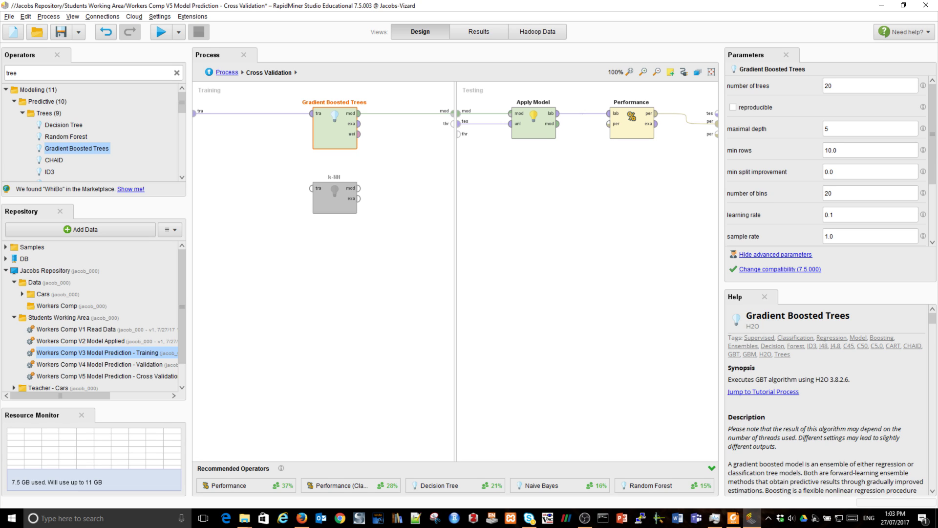
key("F11")
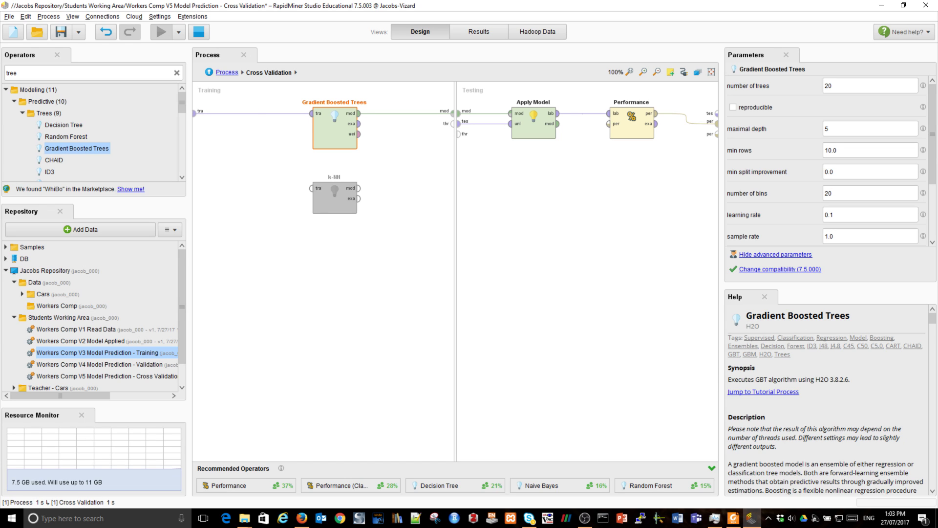
left_click(210, 72)
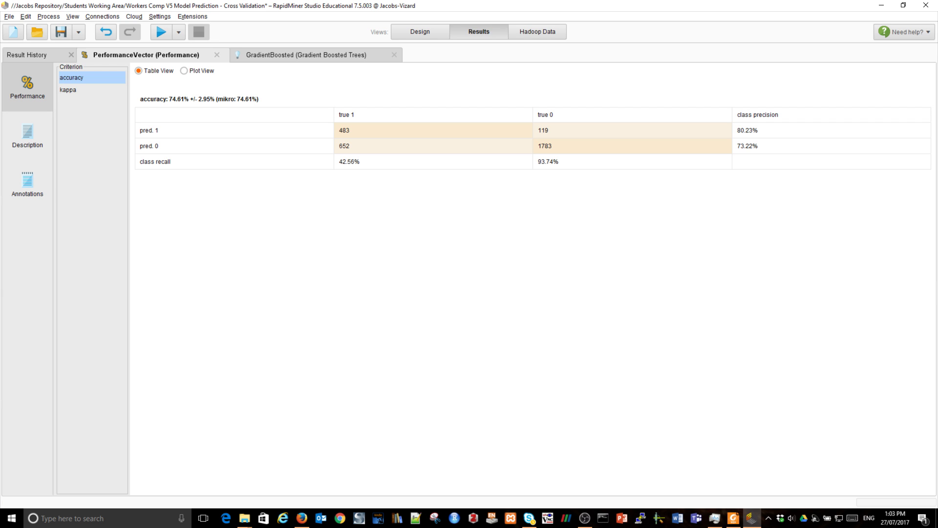
Step: Review the kappa and accuracy of the cross-validated model, and examine a sample of its individual trees from Tree 1 through Tree 20
left_click(68, 90)
left_click(72, 78)
left_click(306, 55)
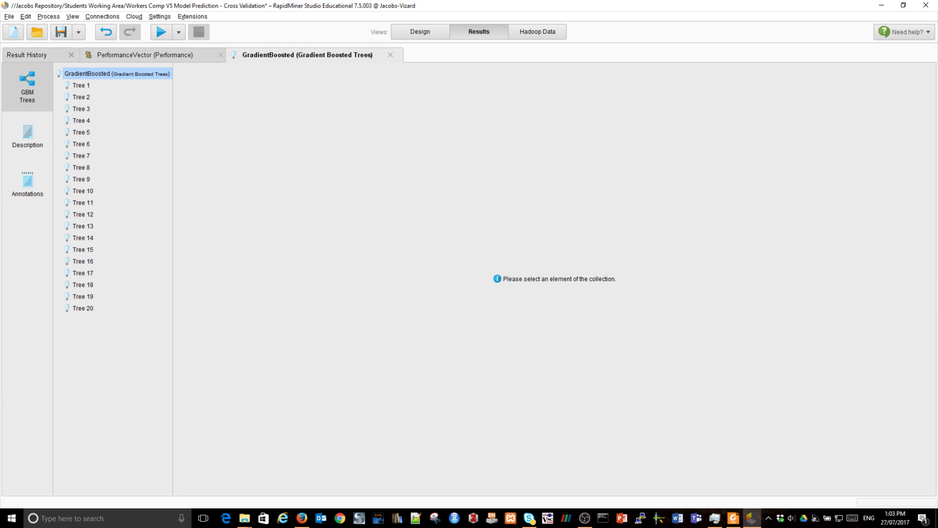
left_click(81, 85)
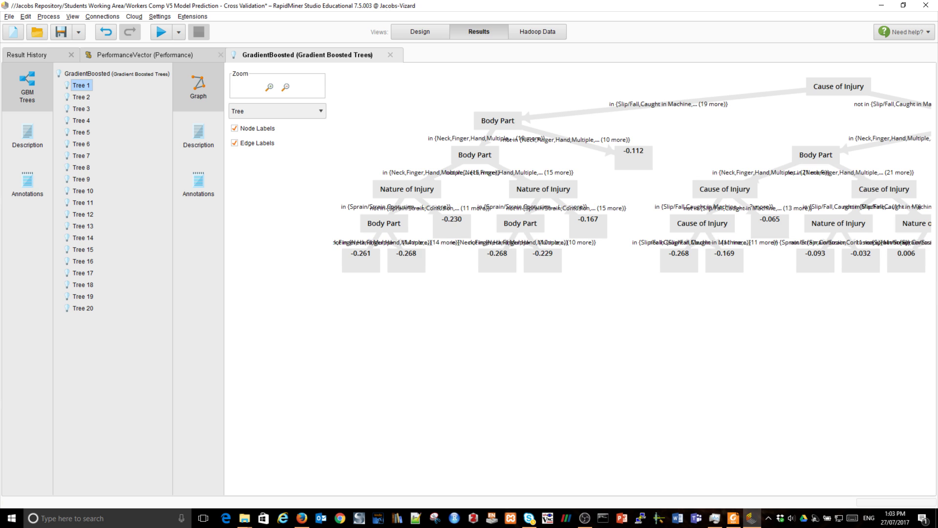
left_click(81, 109)
left_click(81, 132)
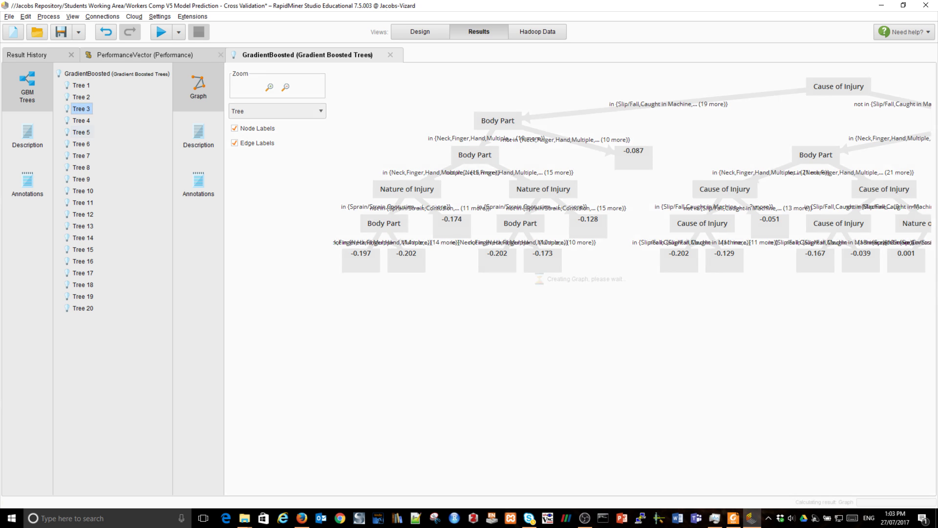
left_click(81, 167)
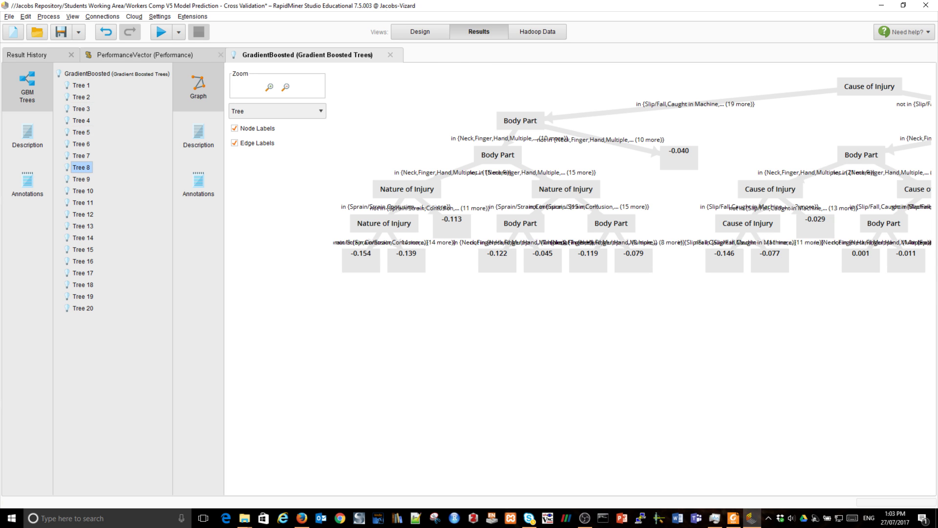
left_click(83, 203)
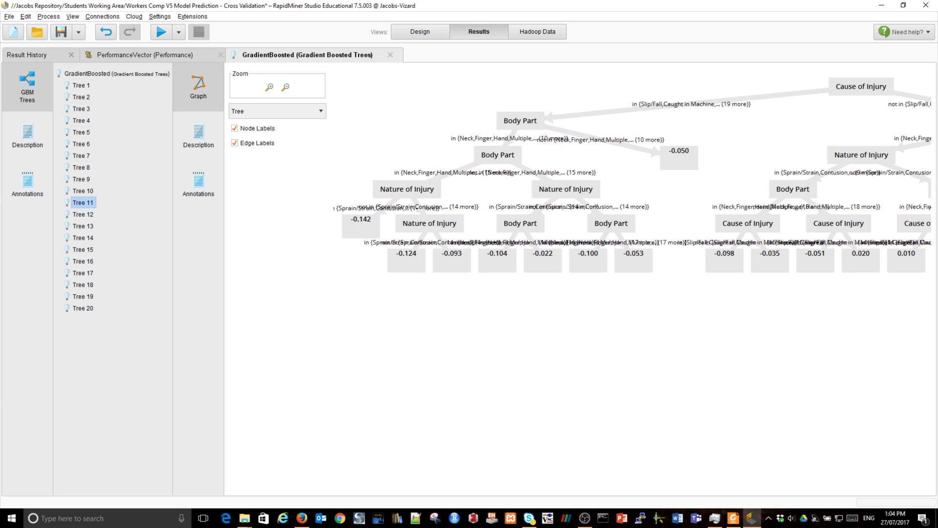
left_click(83, 250)
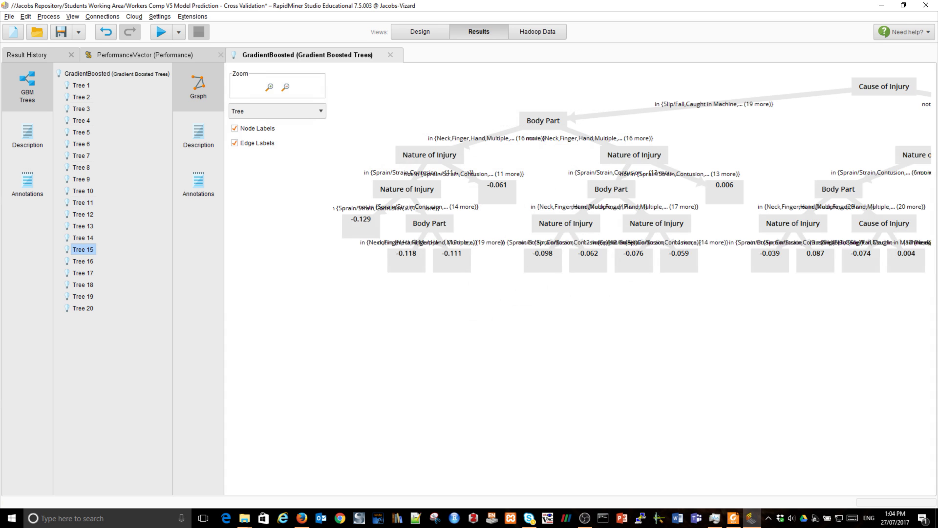
left_click(83, 273)
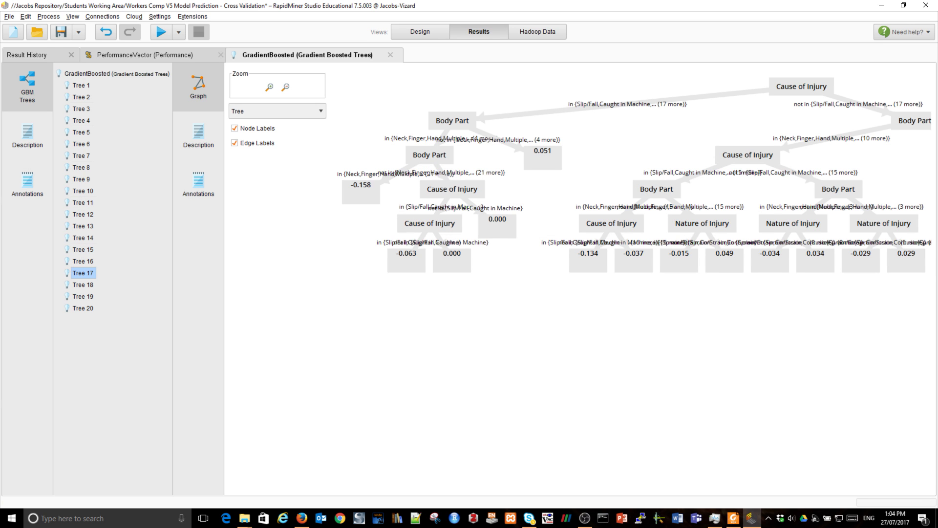
left_click(83, 296)
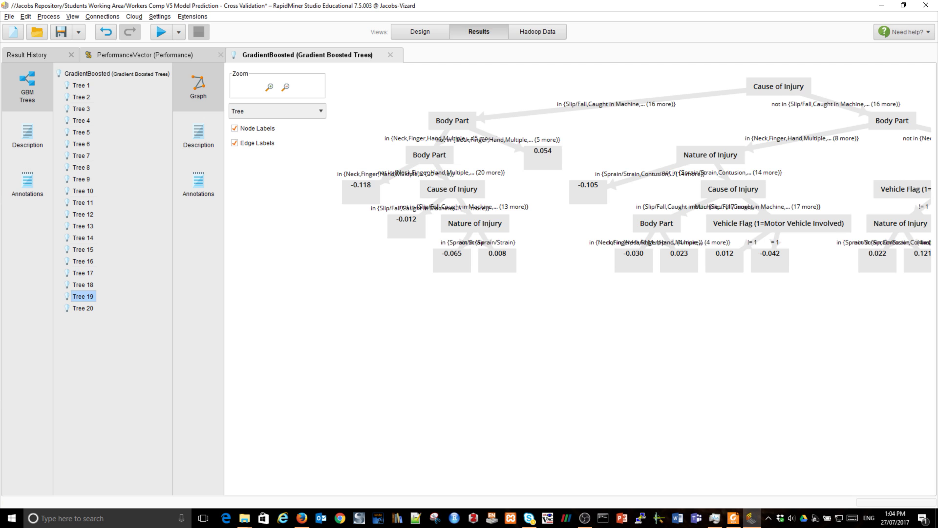
left_click(83, 308)
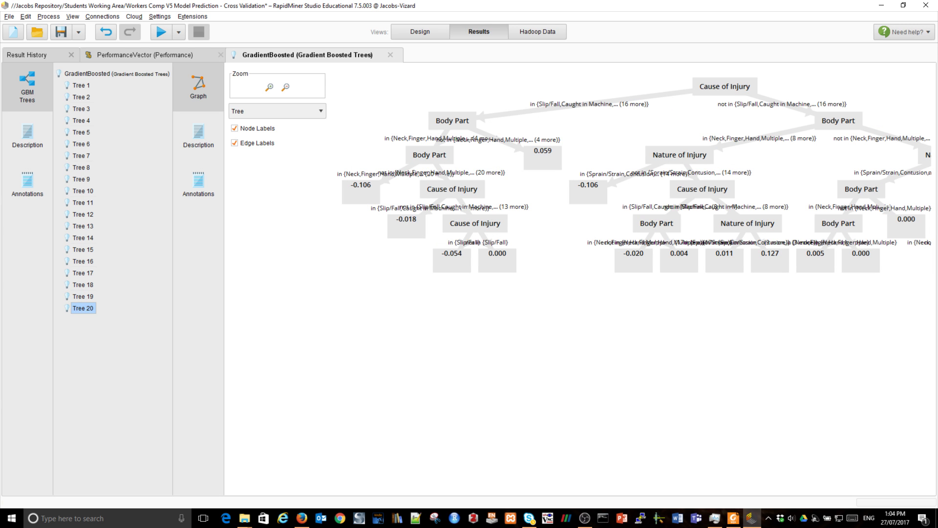
Step: Save a copy of the process in Students Working Area as "Workers Comp V5 Model Prediction - Experimenting"
left_click(420, 31)
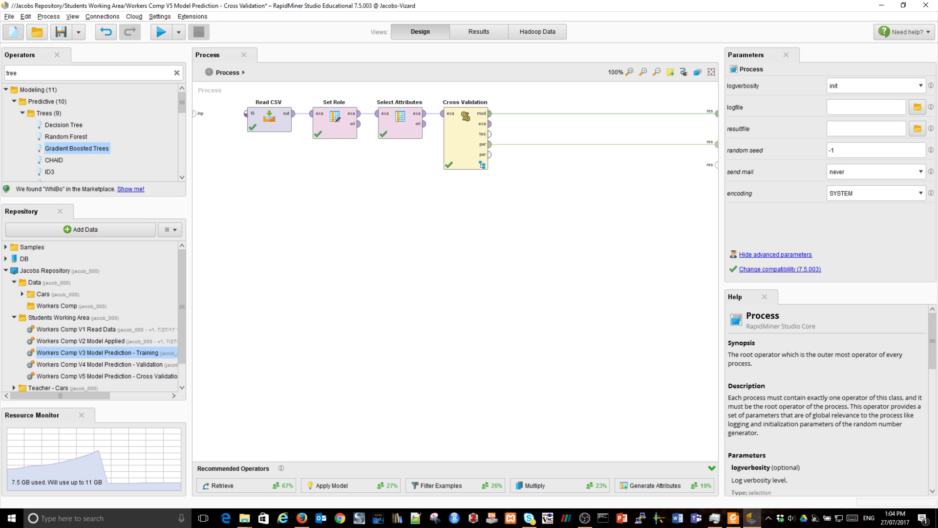
left_click(9, 16)
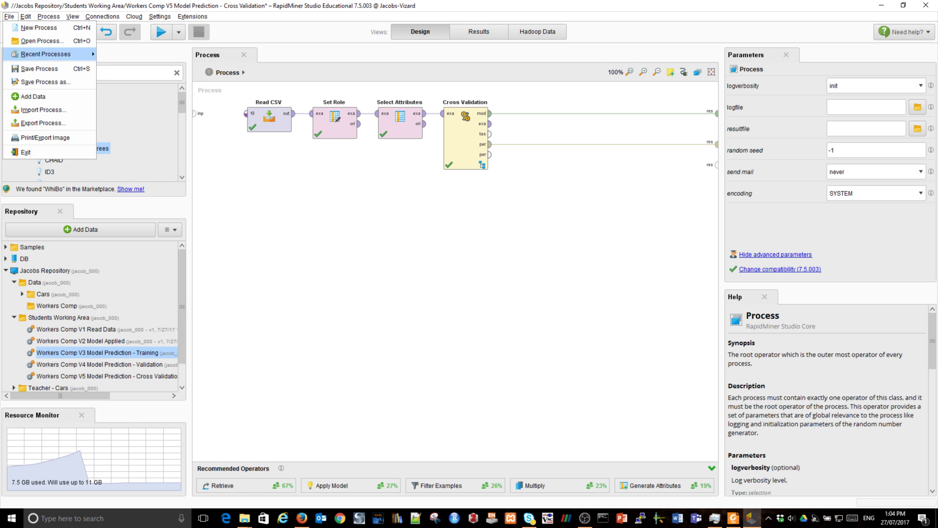
left_click(46, 82)
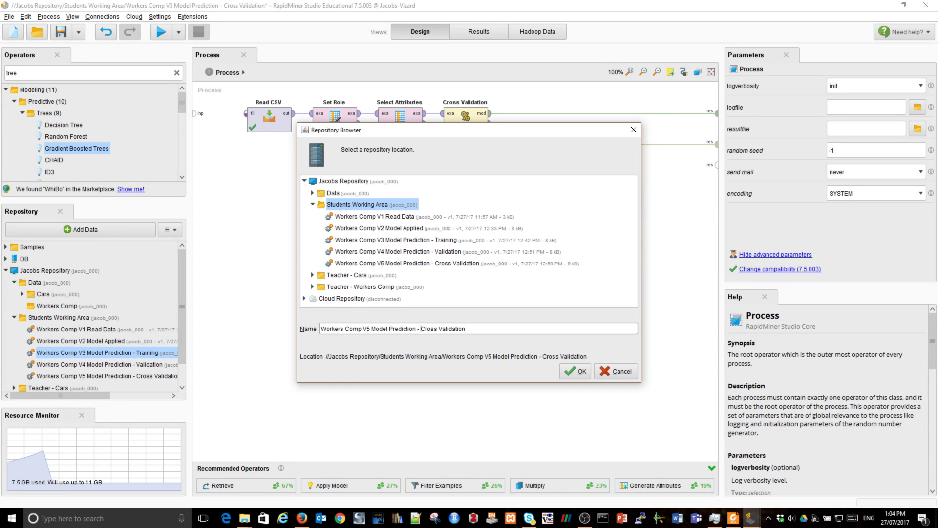
left_click_drag(421, 328, 465, 328)
type("Ex")
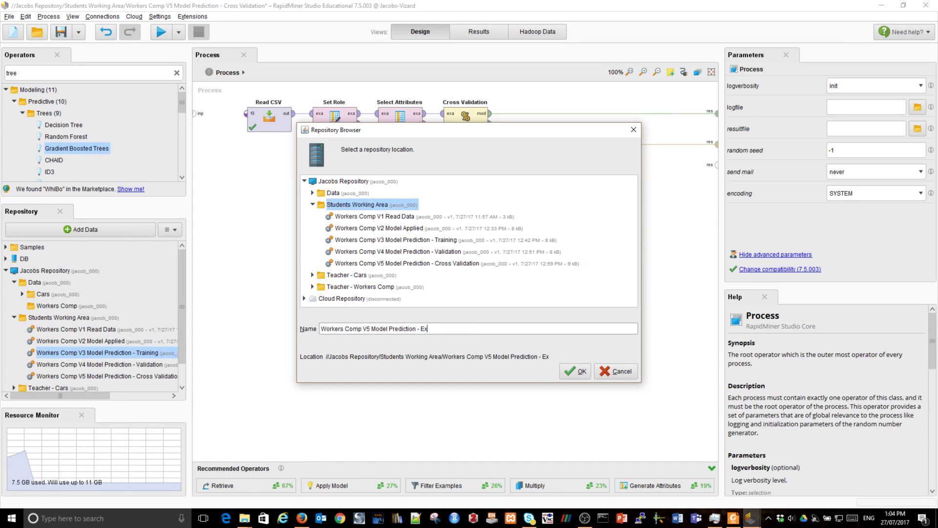
type("perimentin")
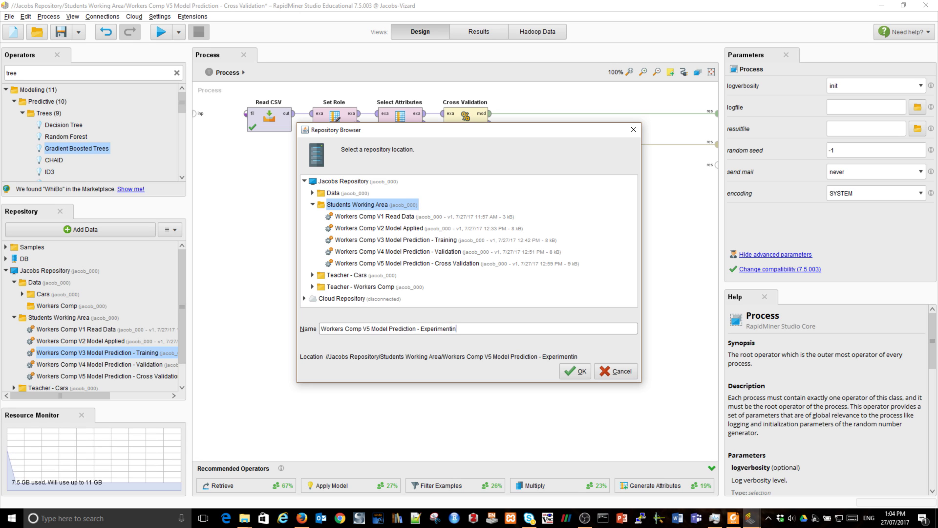
type("g")
key("Return")
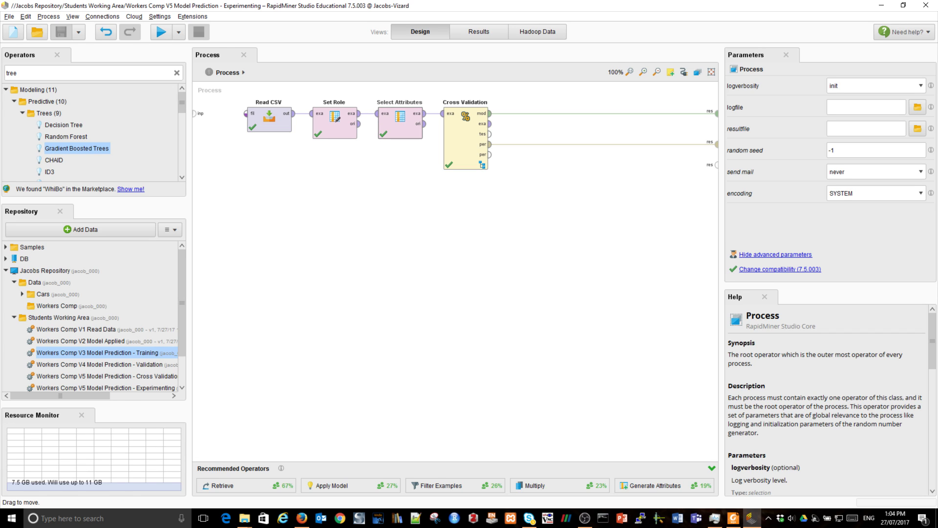
Step: Inspect the training and testing subprocesses inside Cross Validation and return to the parent process
double_click(465, 141)
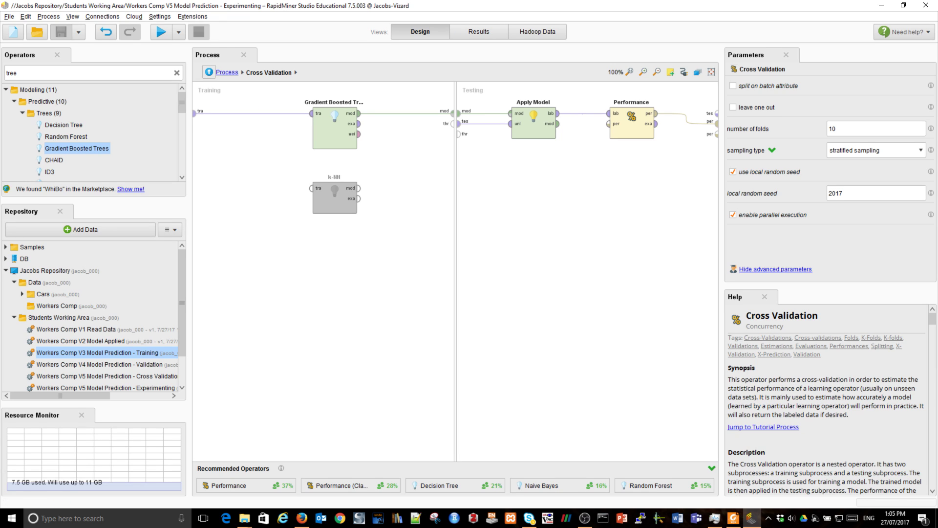
left_click(209, 72)
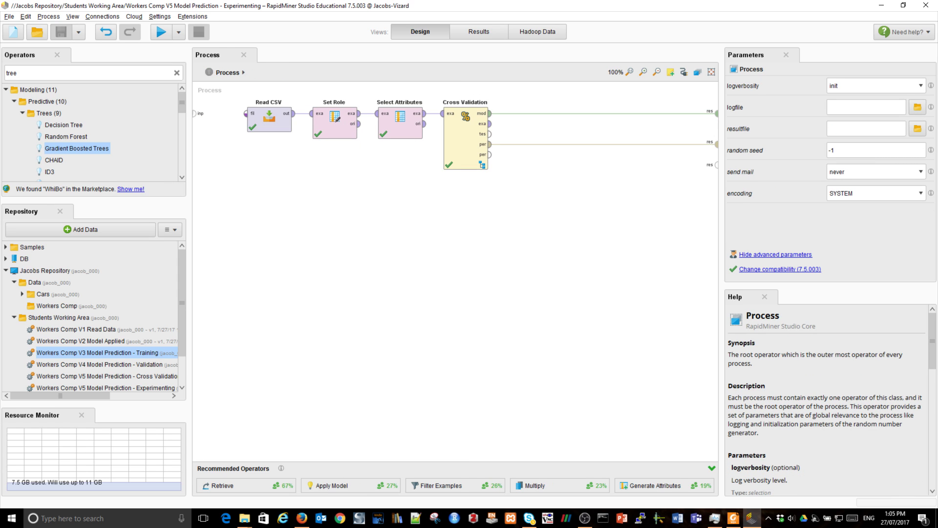